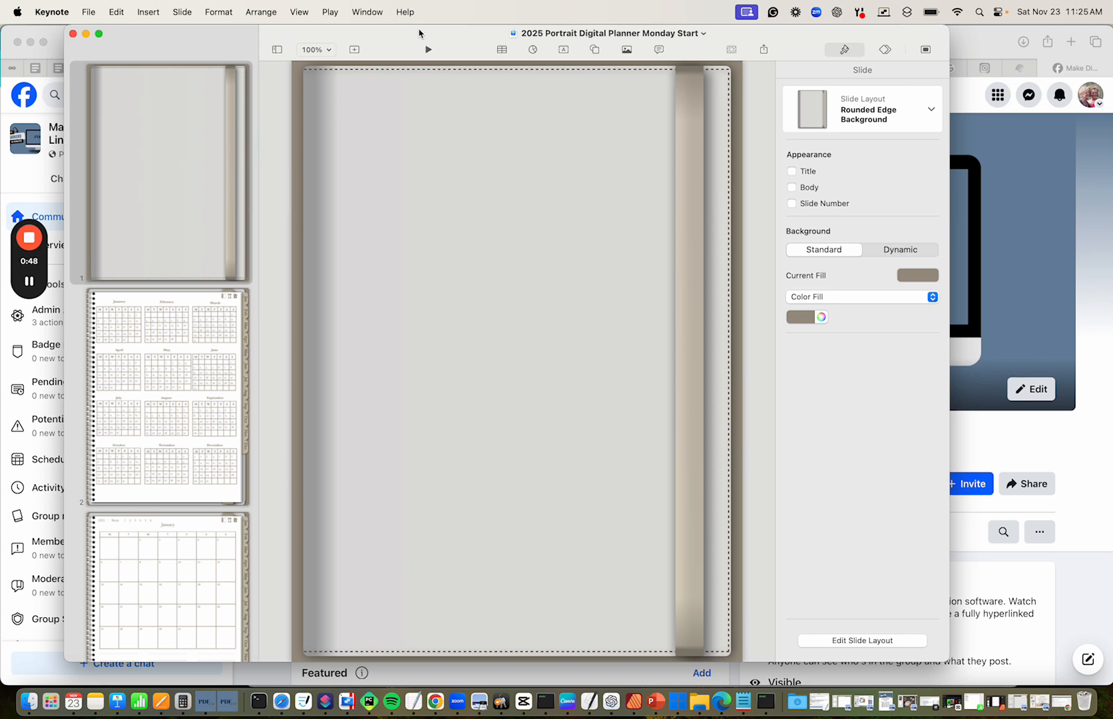
Duplicate the 2025 Portrait Digital Planner Monday Start presentation and name the copy Demo
left_click_drag(420, 32, 446, 37)
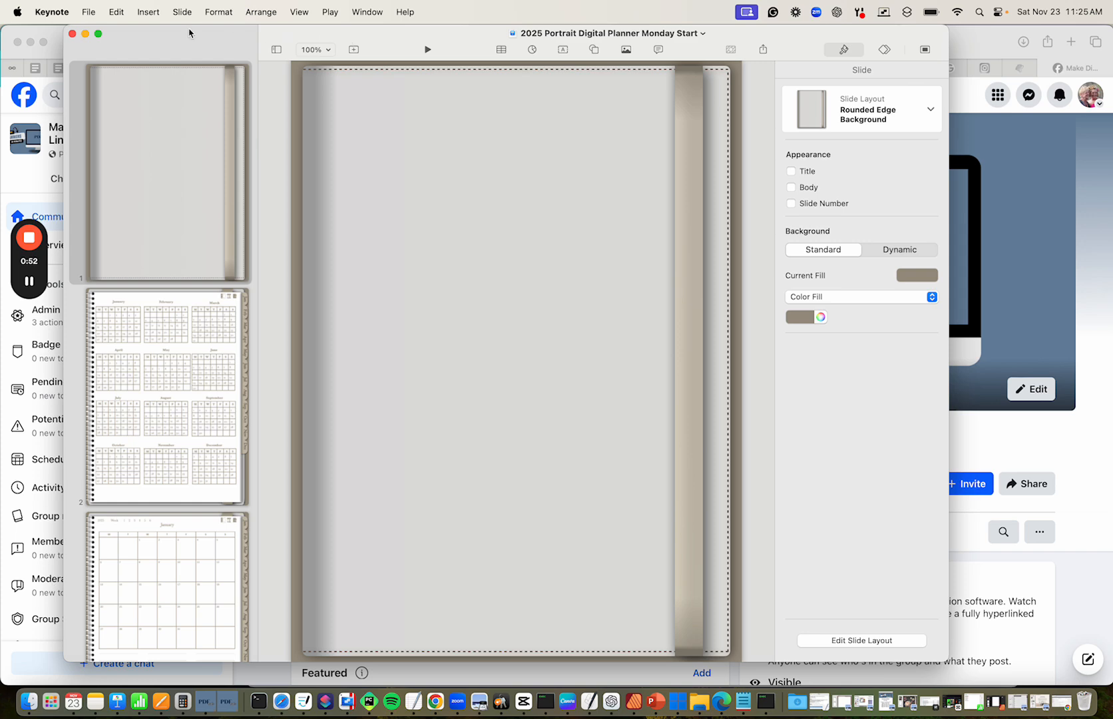
left_click(95, 14)
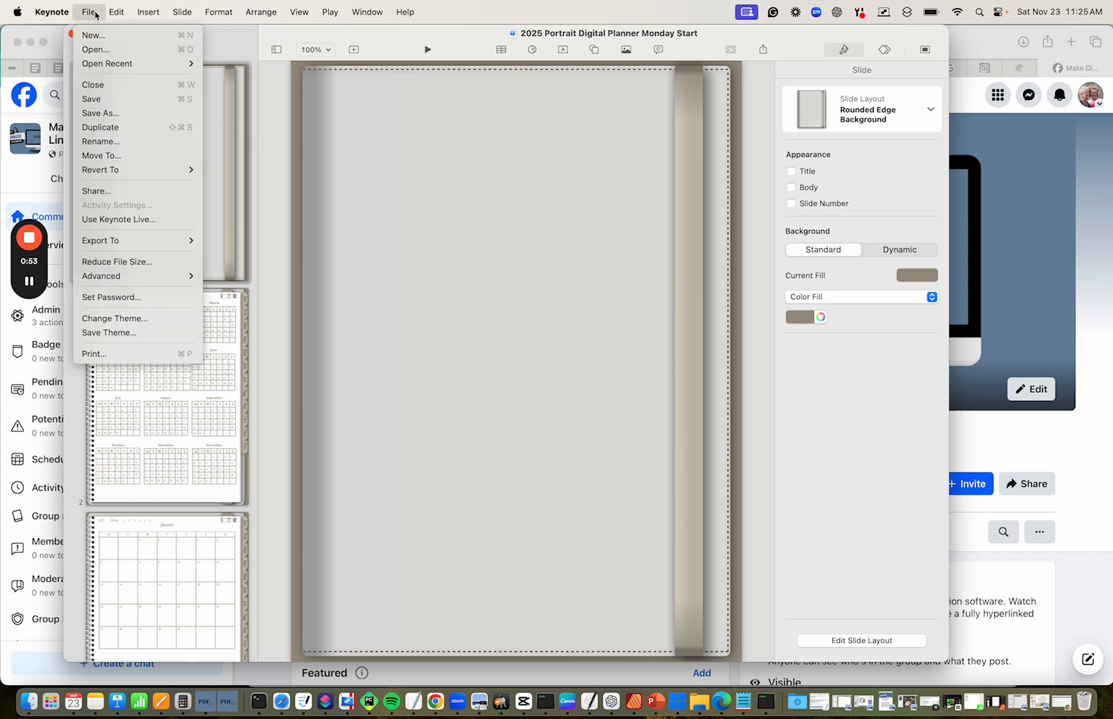
left_click(105, 127)
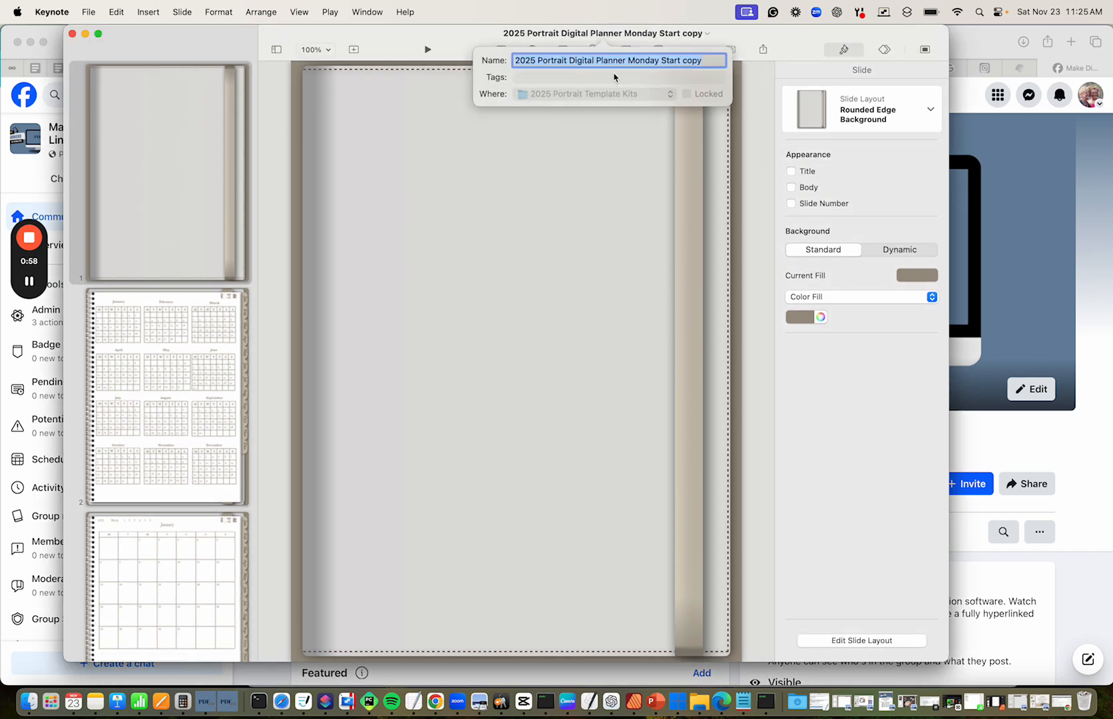
type("Demo")
key("Return")
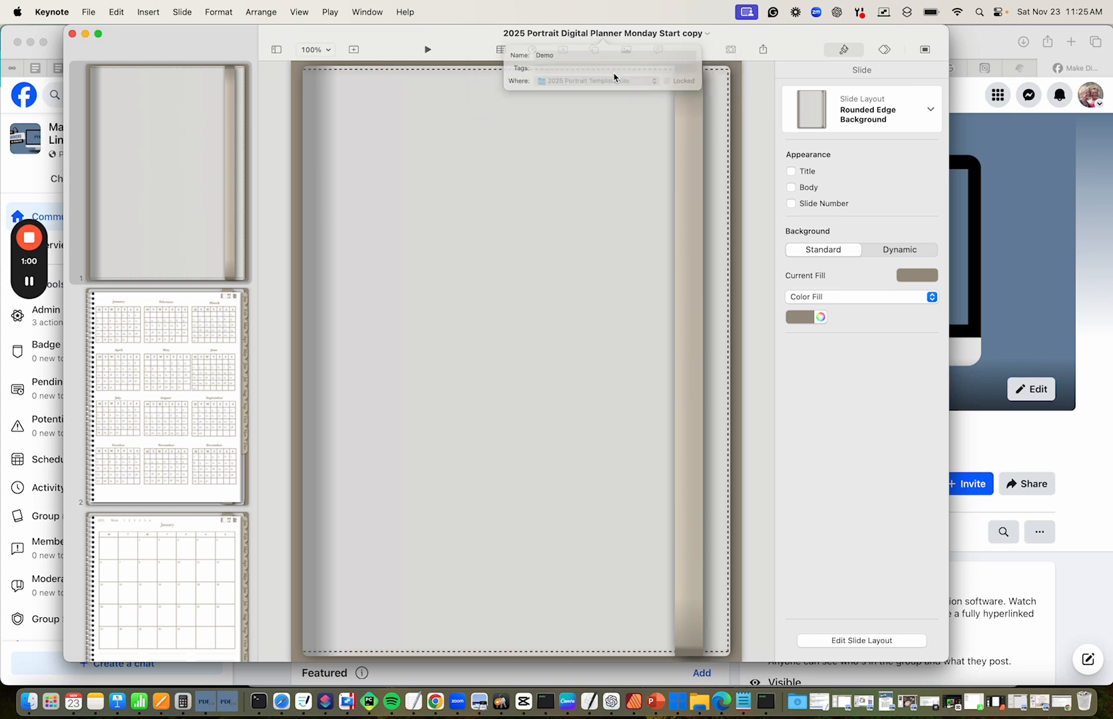
Move the Demo presentation from the 2025 Portrait Template Kits folder to the Desktop
left_click(625, 34)
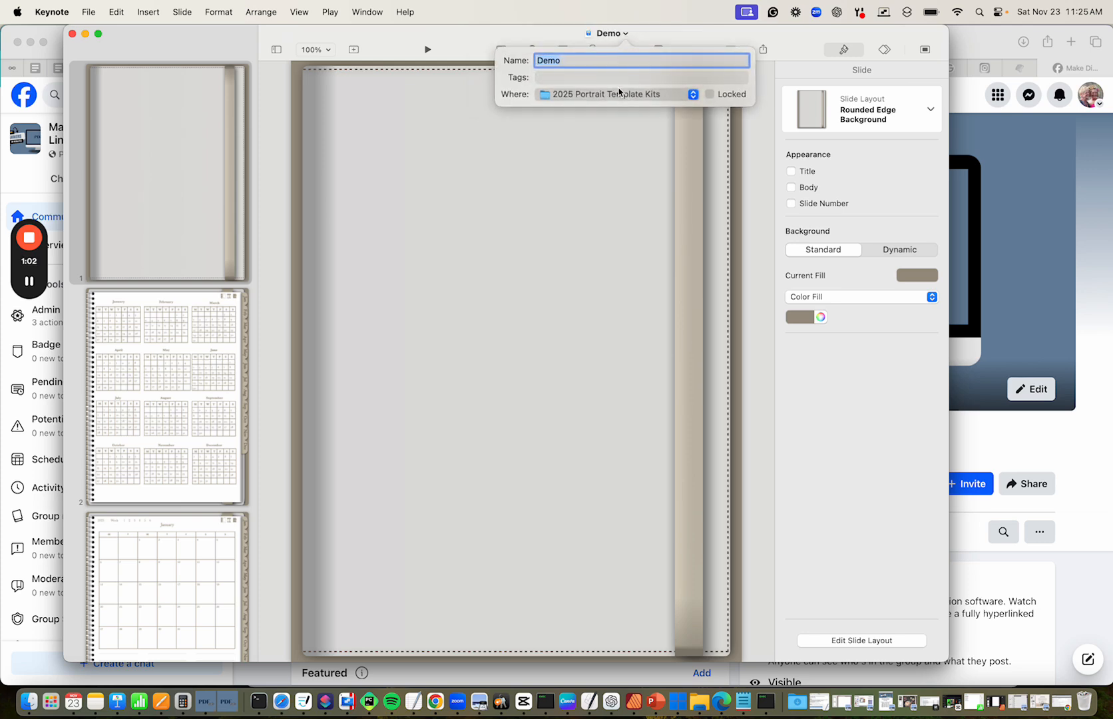
left_click(631, 94)
left_click(614, 108)
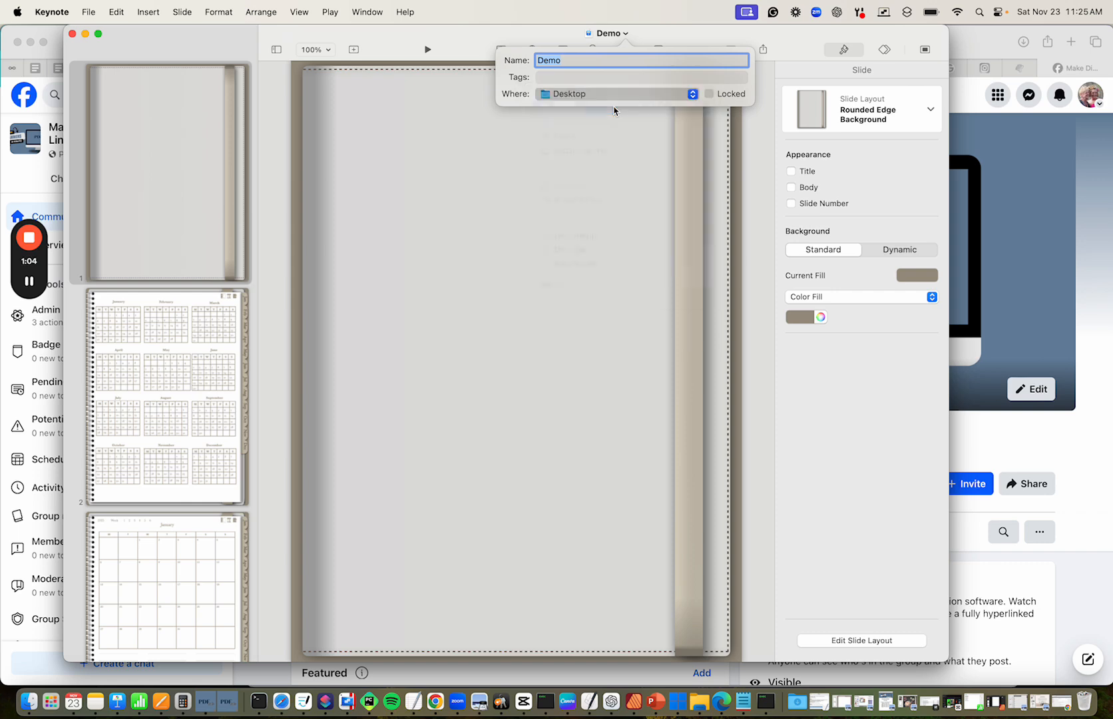
left_click(486, 402)
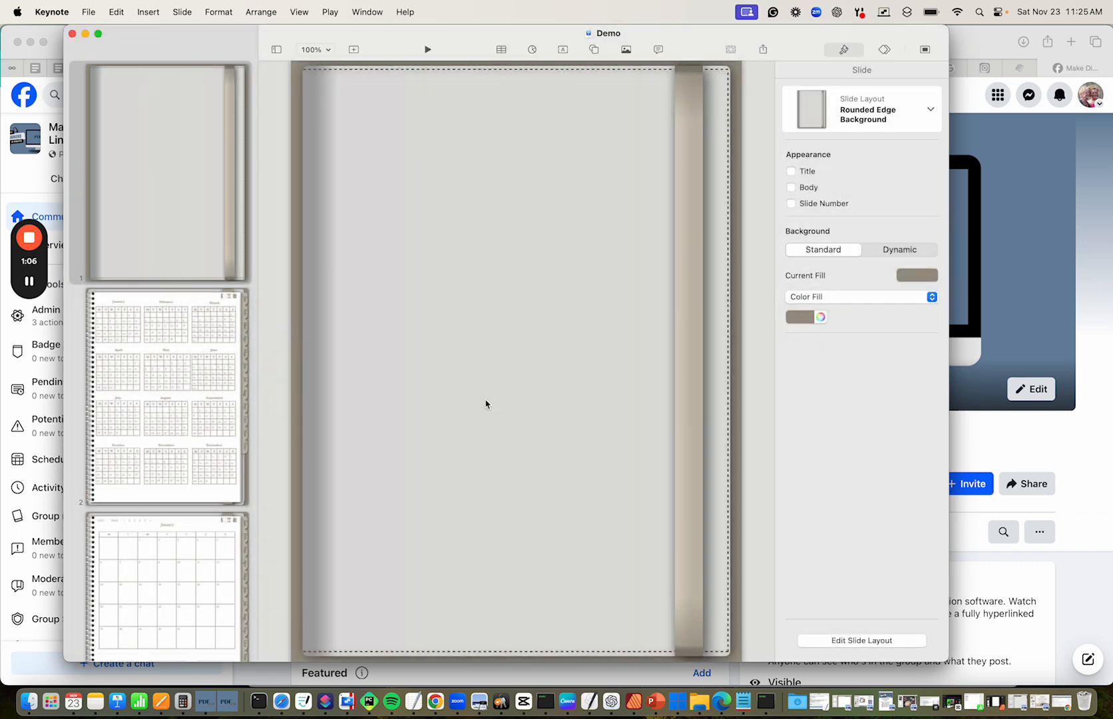
left_click_drag(454, 44, 379, 40)
left_click(72, 34)
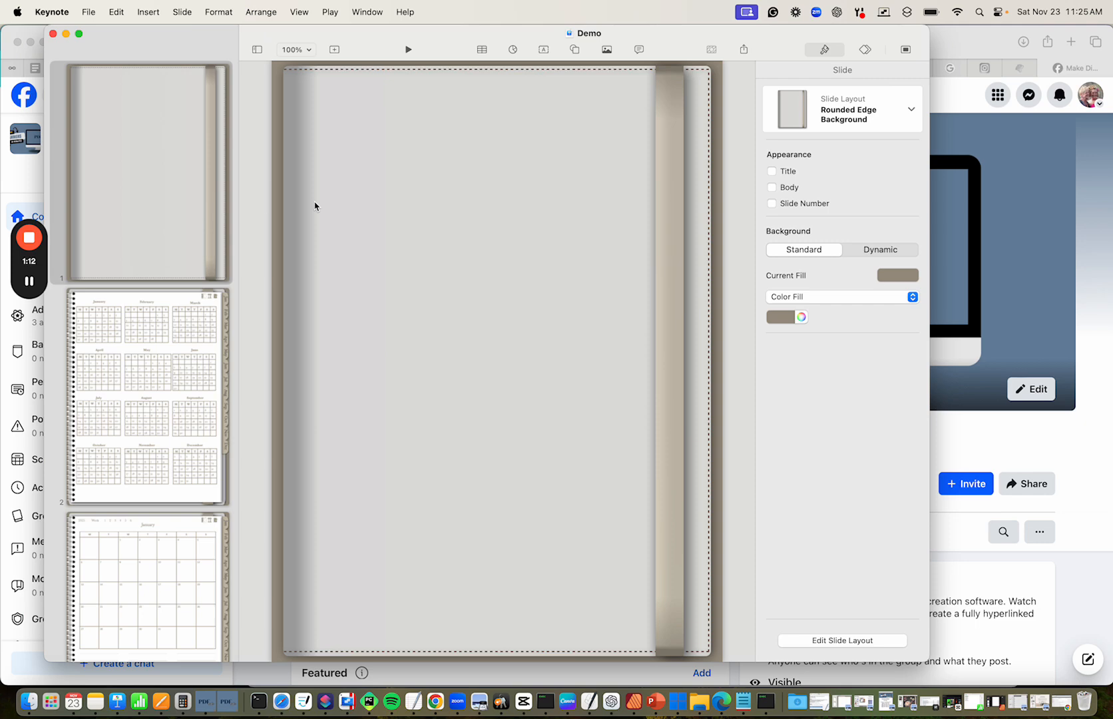
left_click_drag(365, 37, 383, 36)
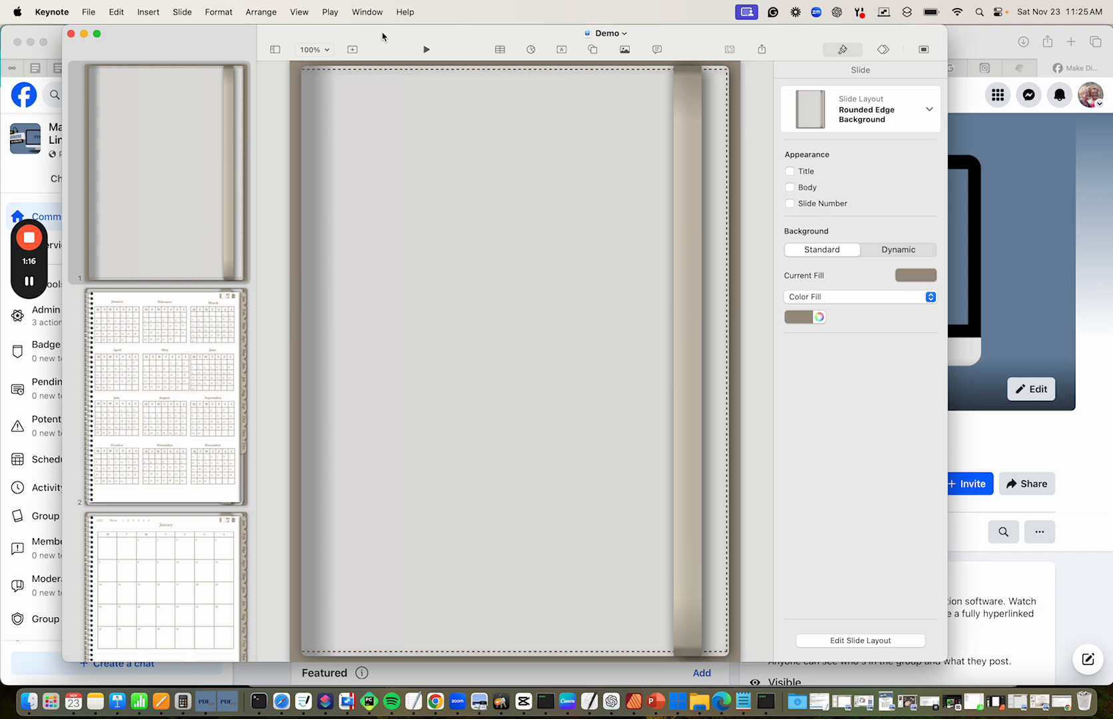
left_click_drag(382, 36, 390, 35)
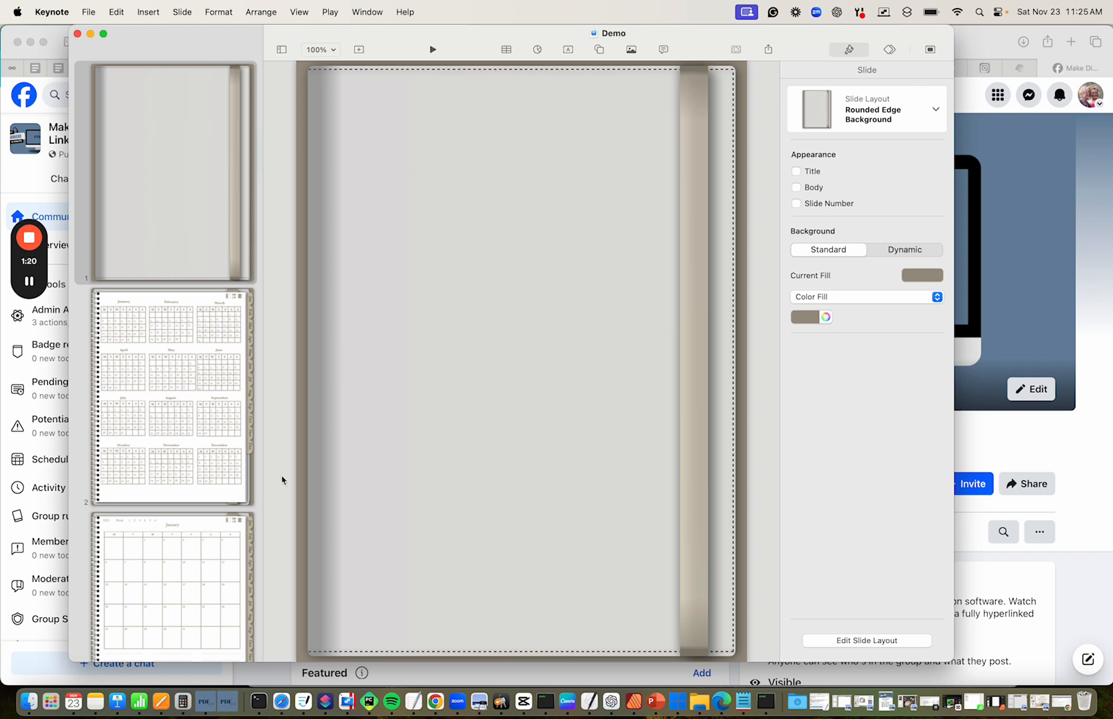
Open the Rounded Edge Background slide layout for editing and select its large cover shape
left_click(865, 640)
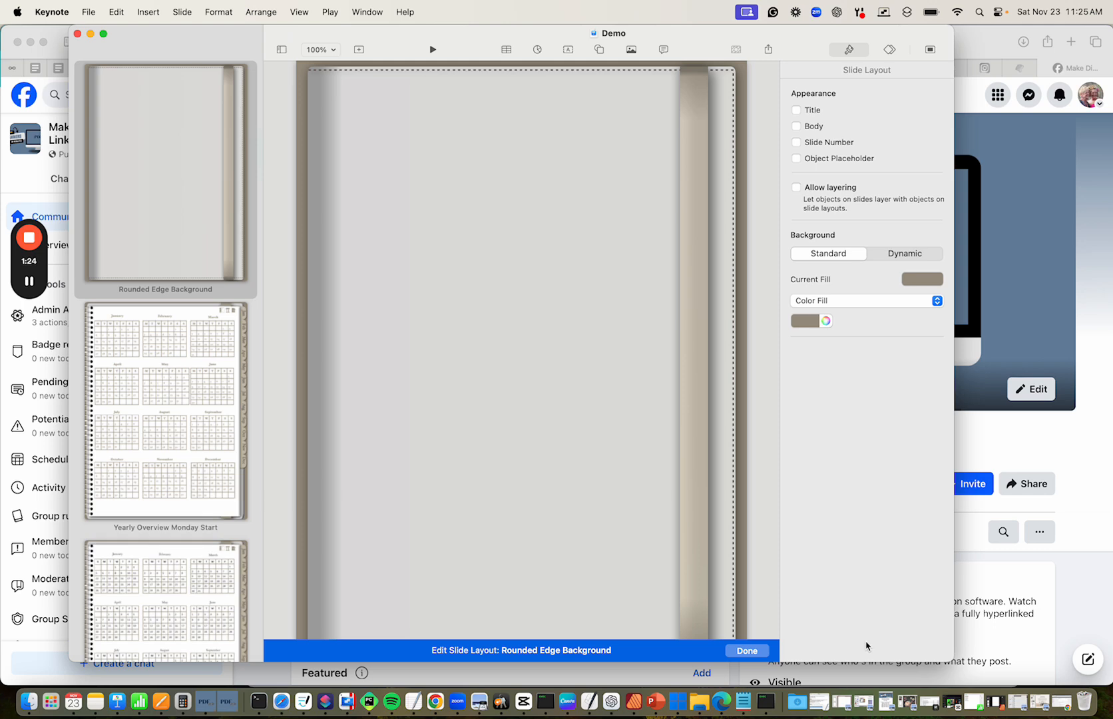
left_click(184, 166)
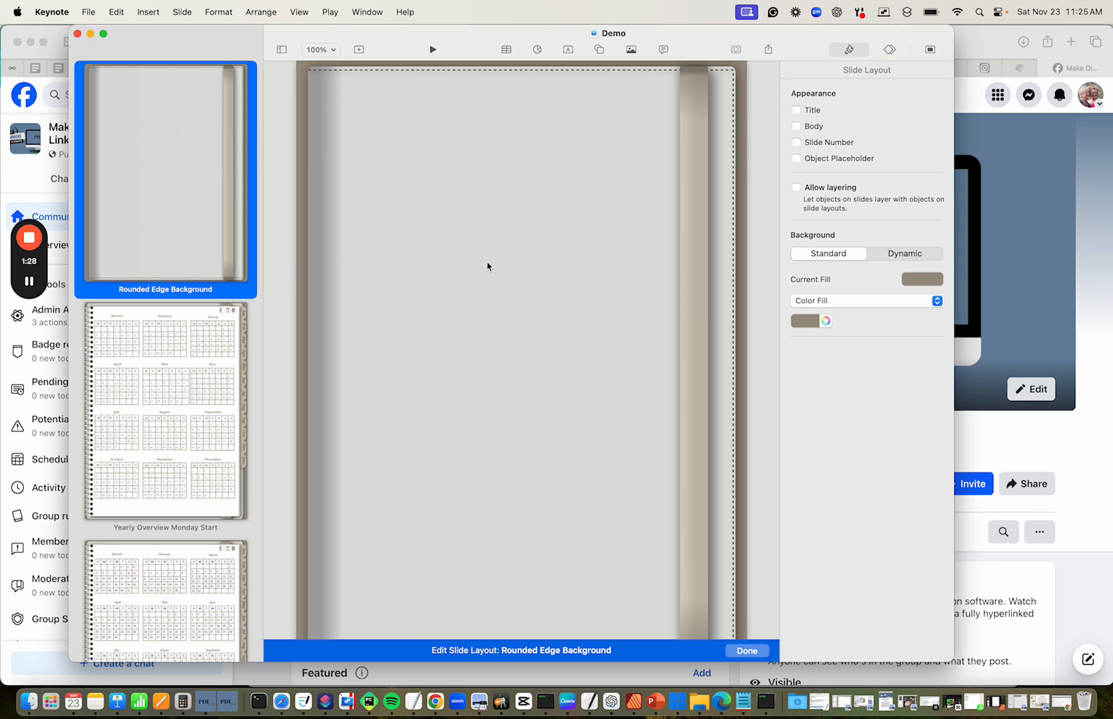
left_click(505, 344)
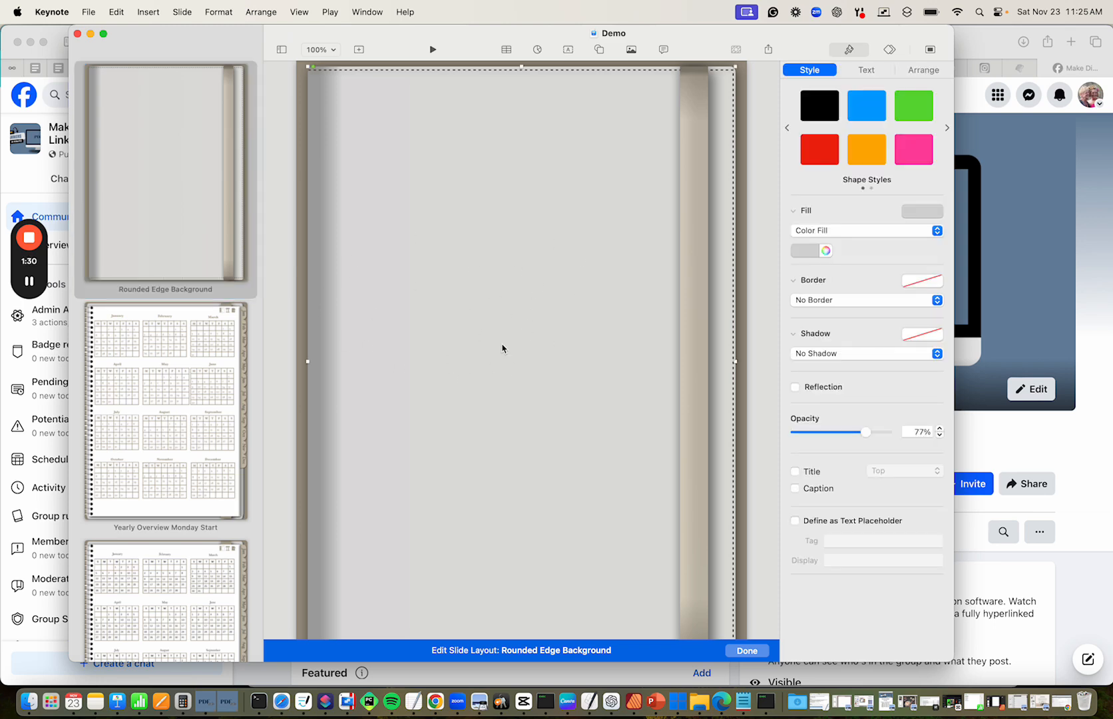
Try a taupe swatch from the saved colors as the cover shape's fill
left_click(825, 251)
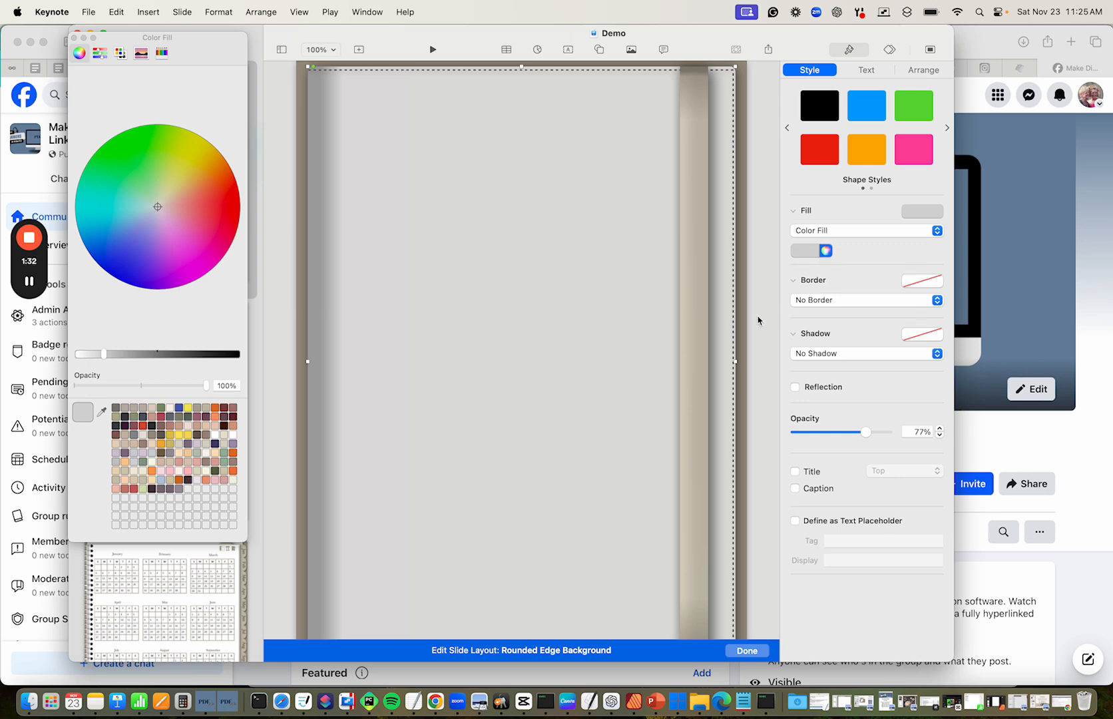
left_click(143, 409)
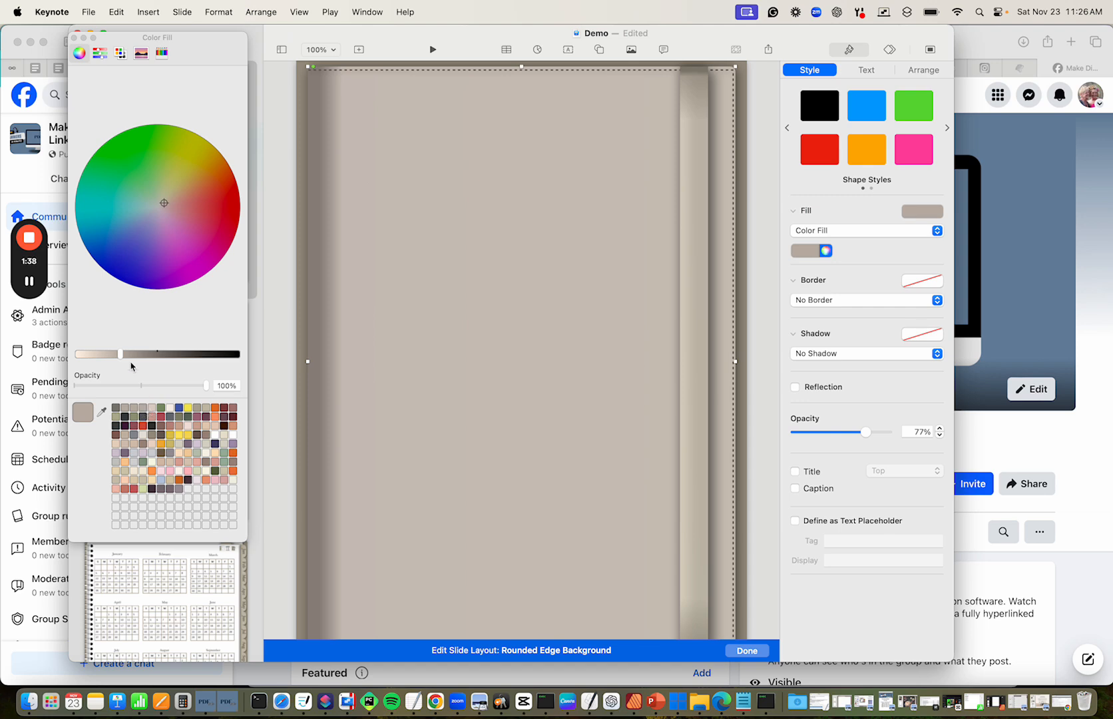
left_click(75, 38)
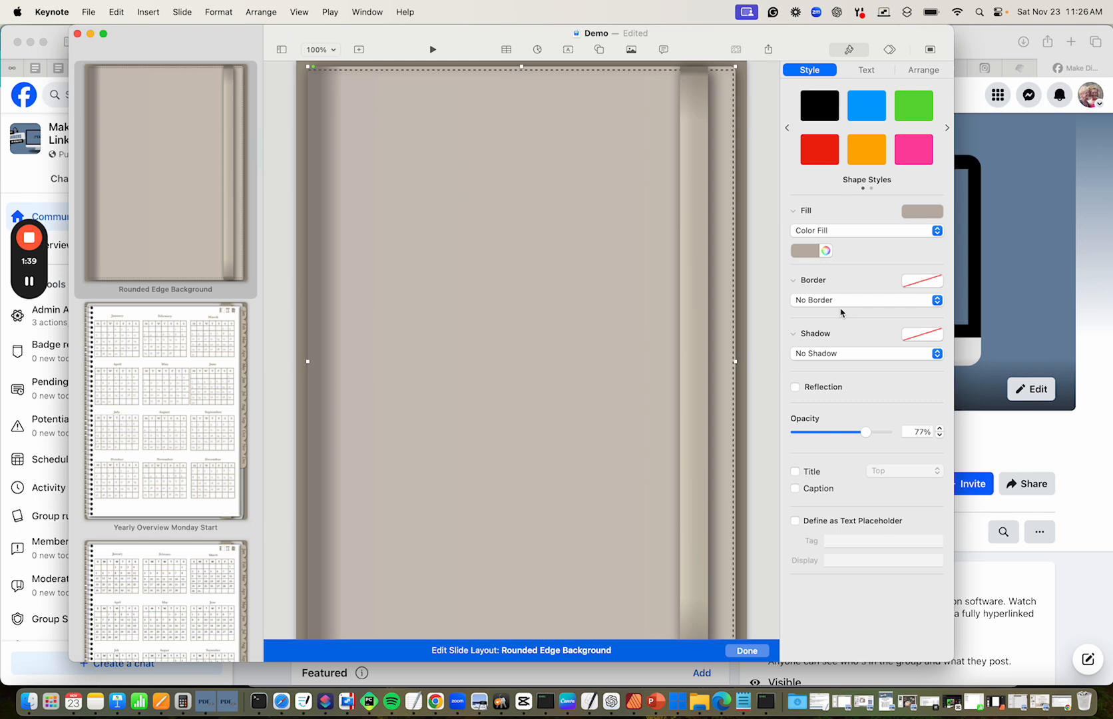
left_click(869, 232)
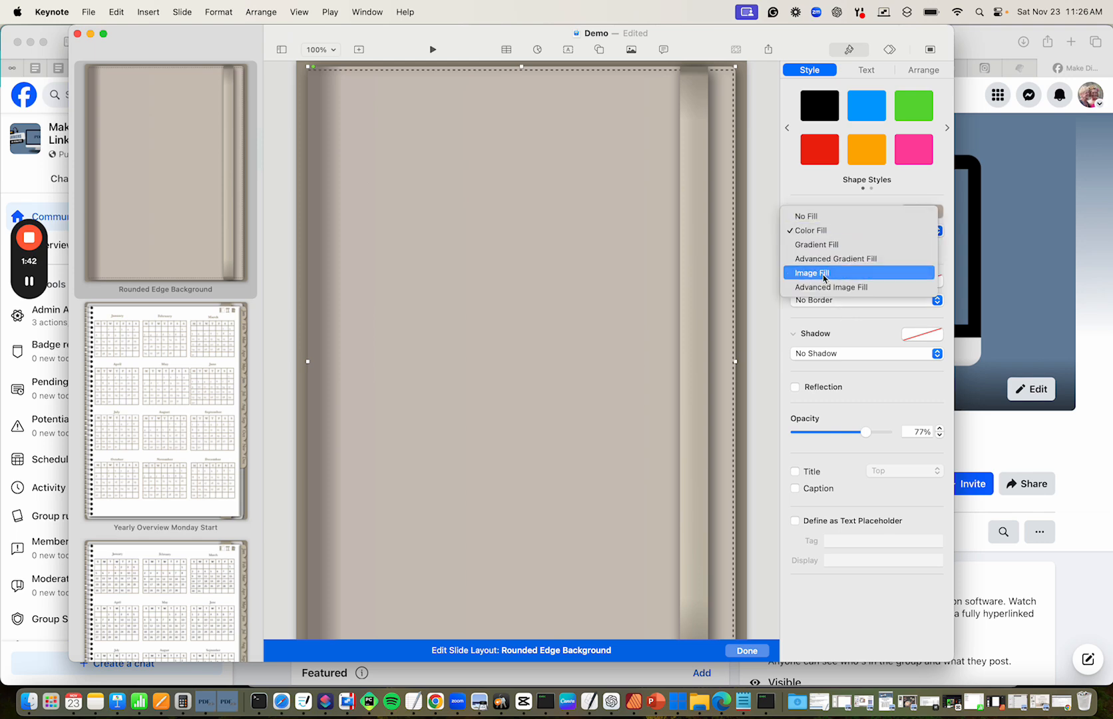
left_click(807, 76)
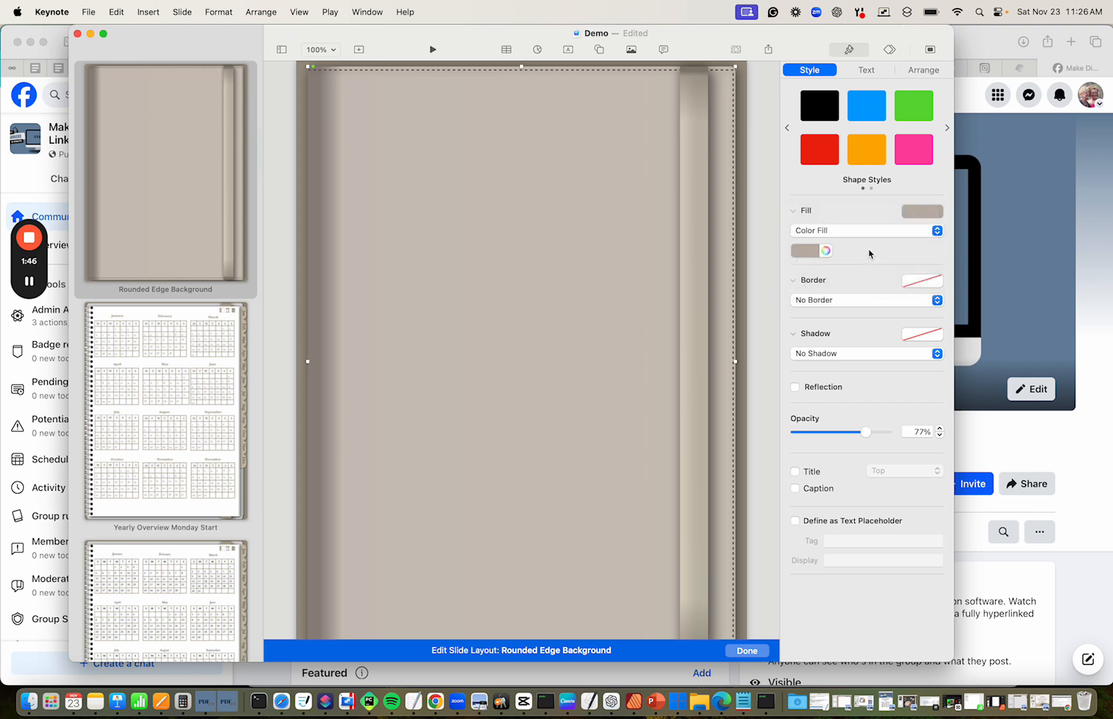
Give the cover shape an image fill using the watercolor yoga woman PNG from Downloads, and lower the shape's opacity to 61%
left_click(838, 233)
left_click(824, 273)
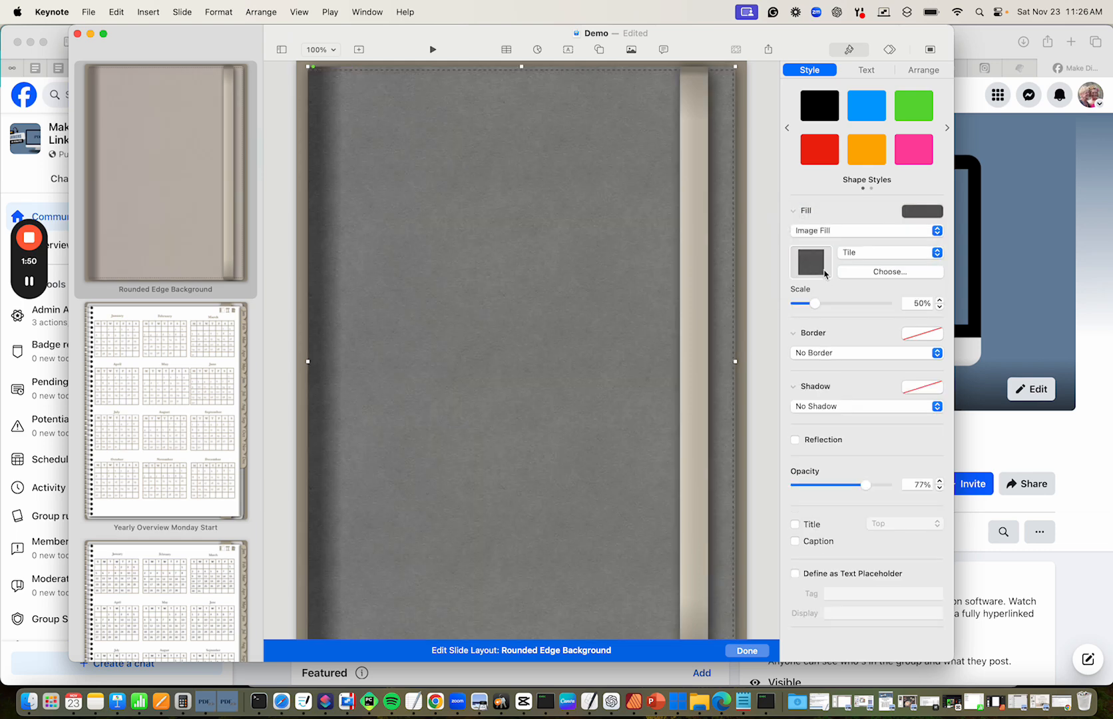
left_click(887, 273)
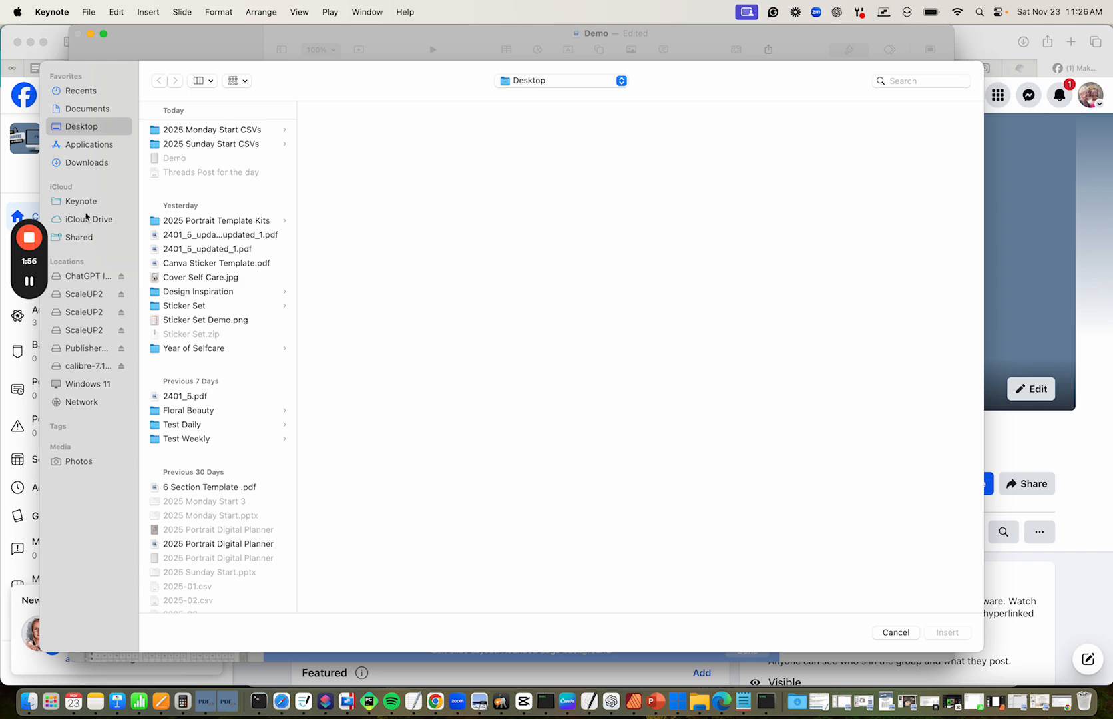
left_click(88, 165)
left_click(199, 147)
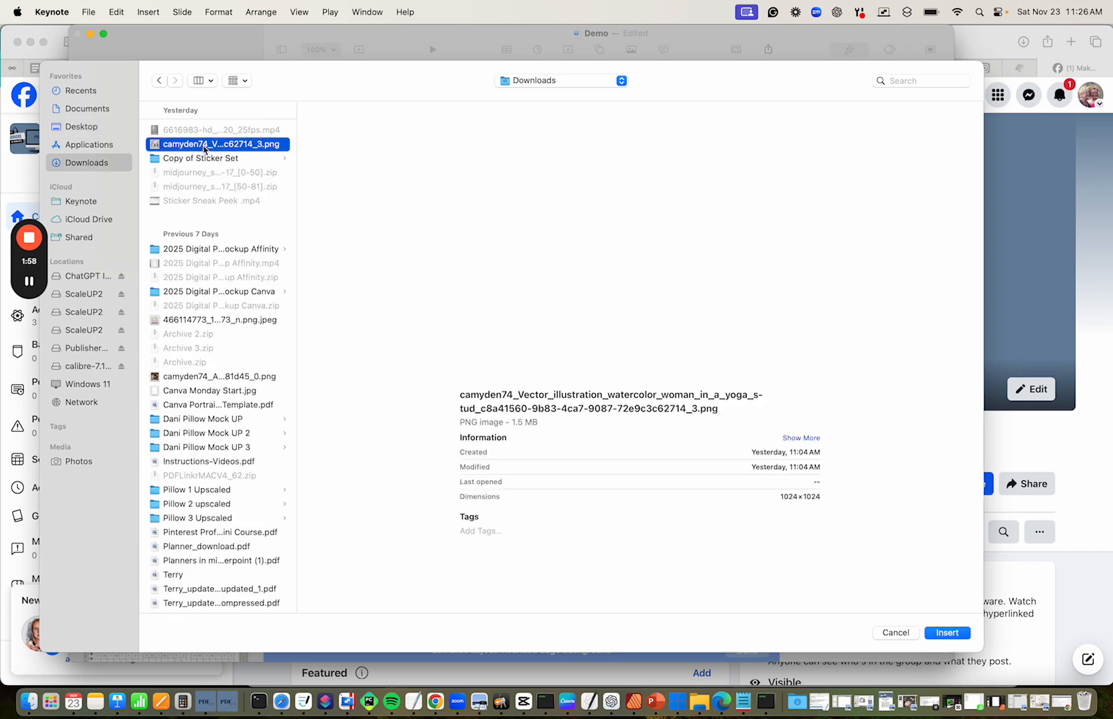
left_click(941, 634)
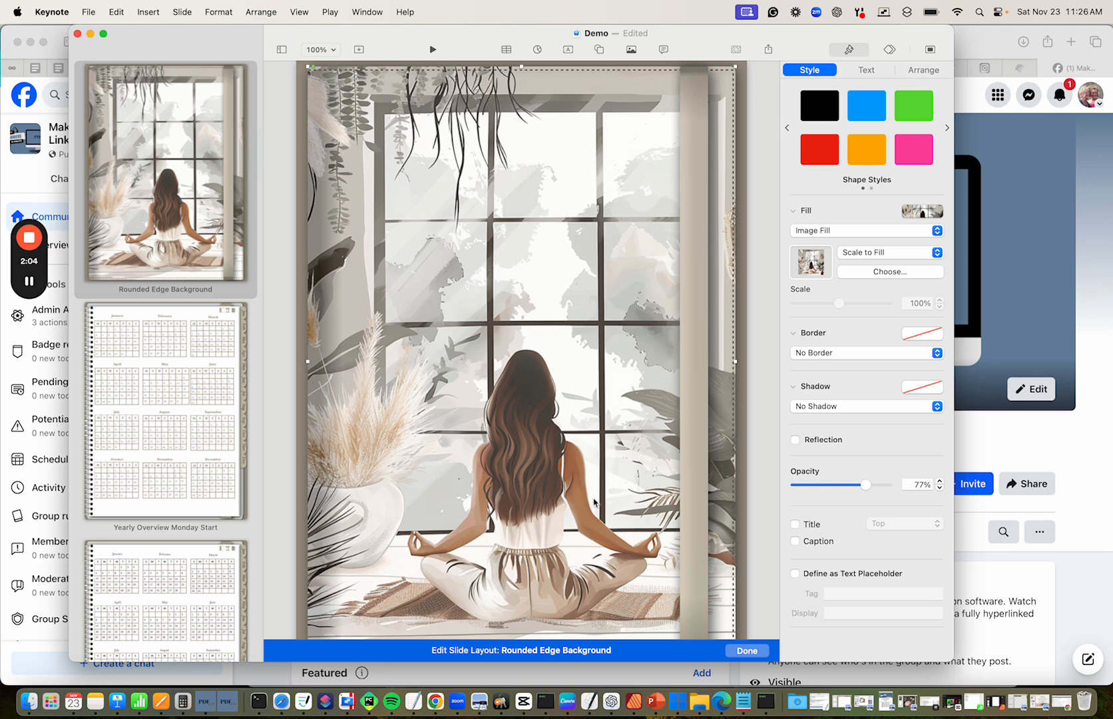
left_click_drag(866, 487, 851, 489)
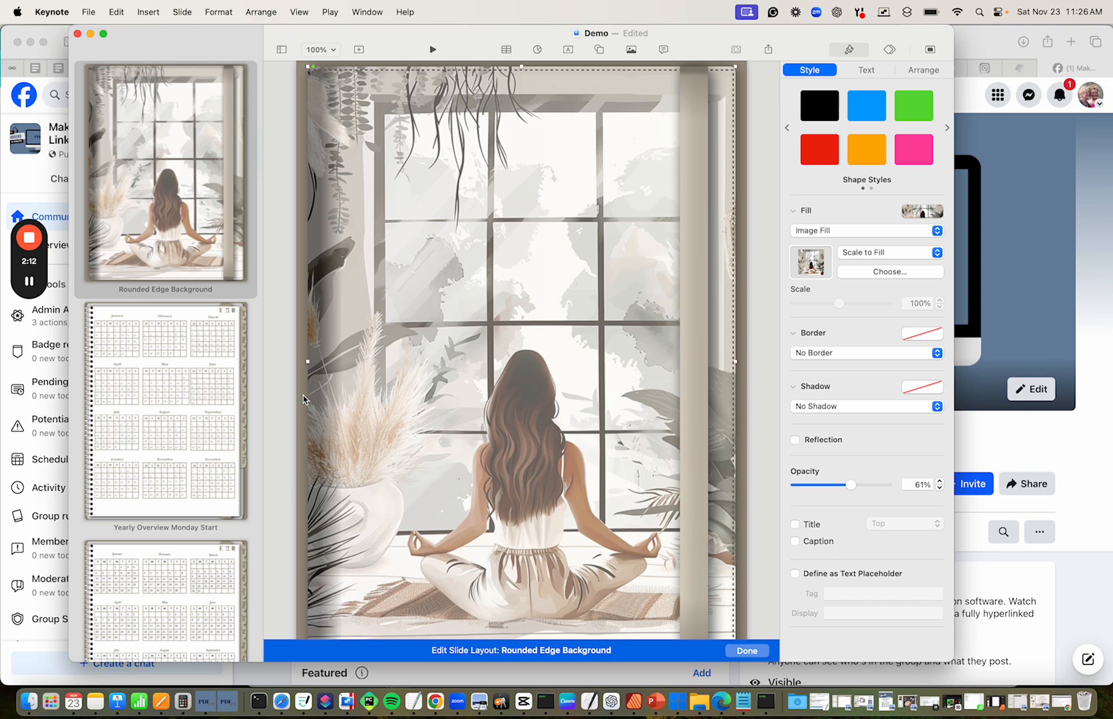
Recolor the cover's vertical band with a tan brown sampled from the cover image, and save that color as a swatch
left_click(693, 235)
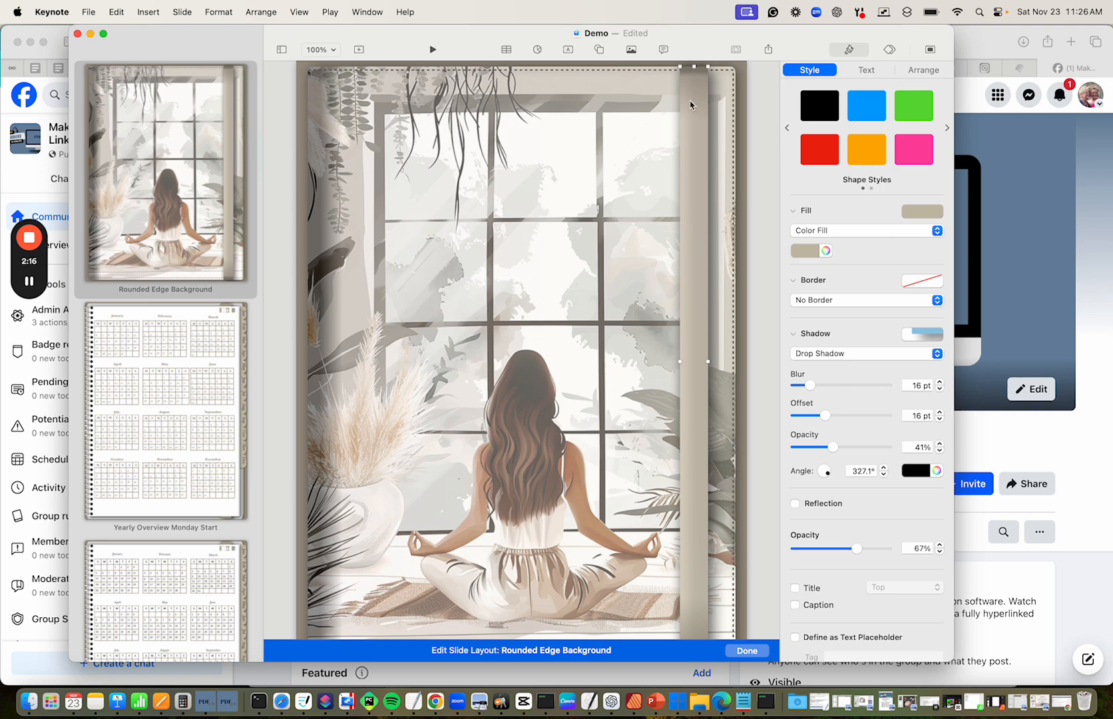
left_click(826, 251)
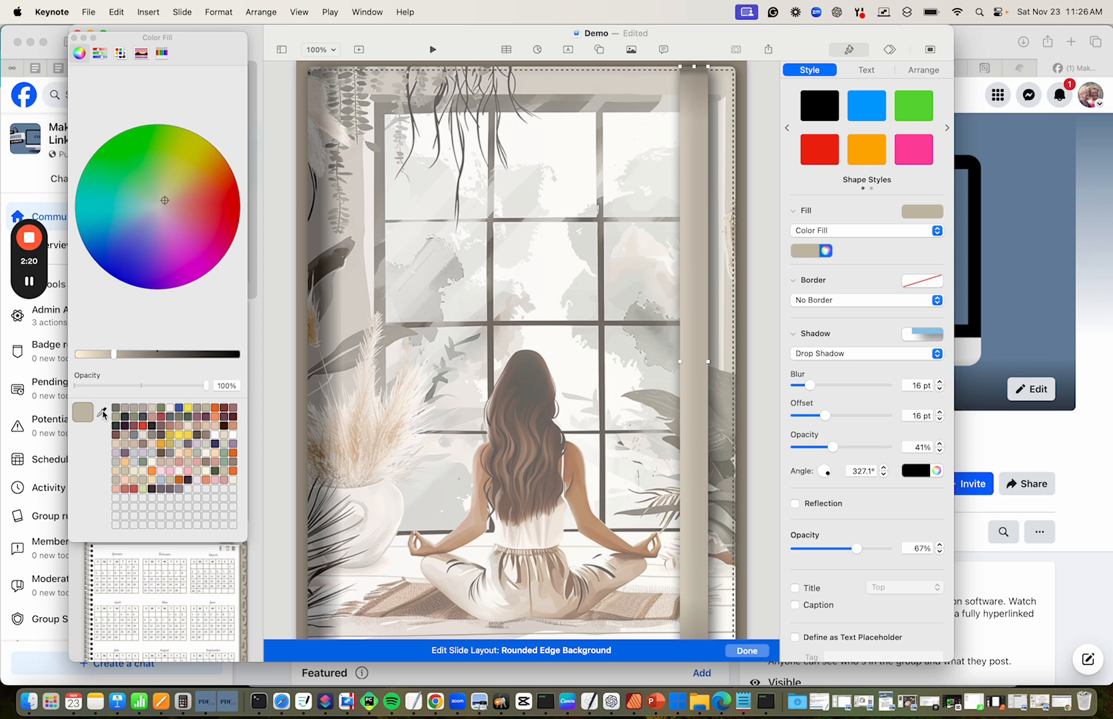
left_click(101, 411)
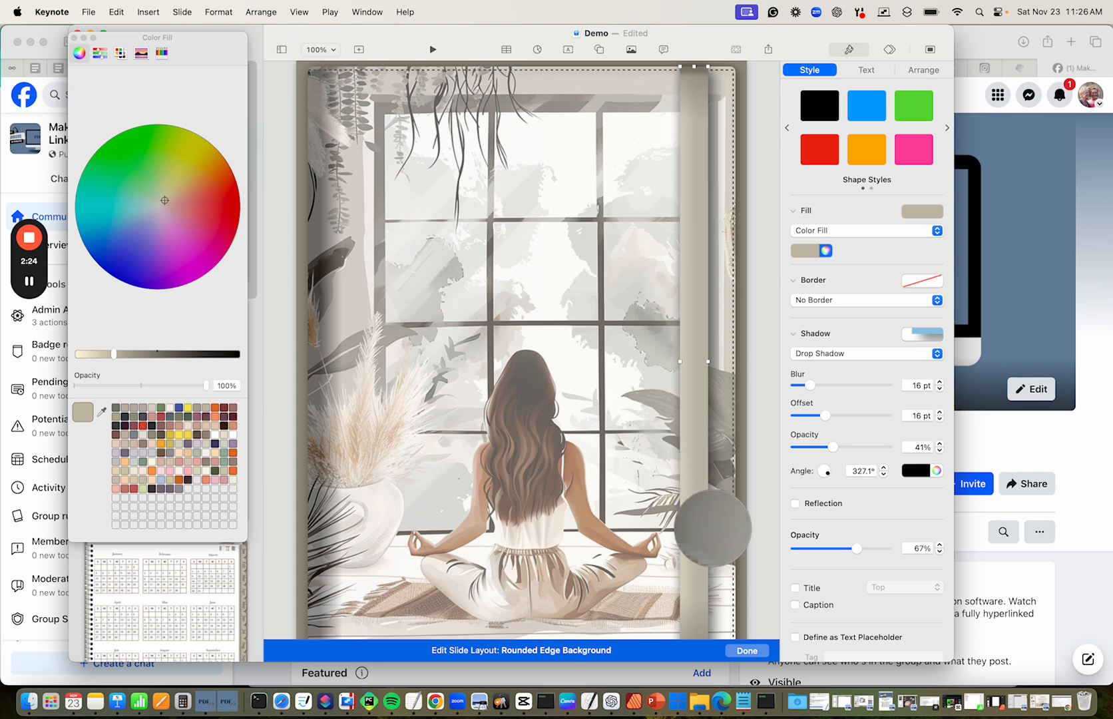
left_click(728, 554)
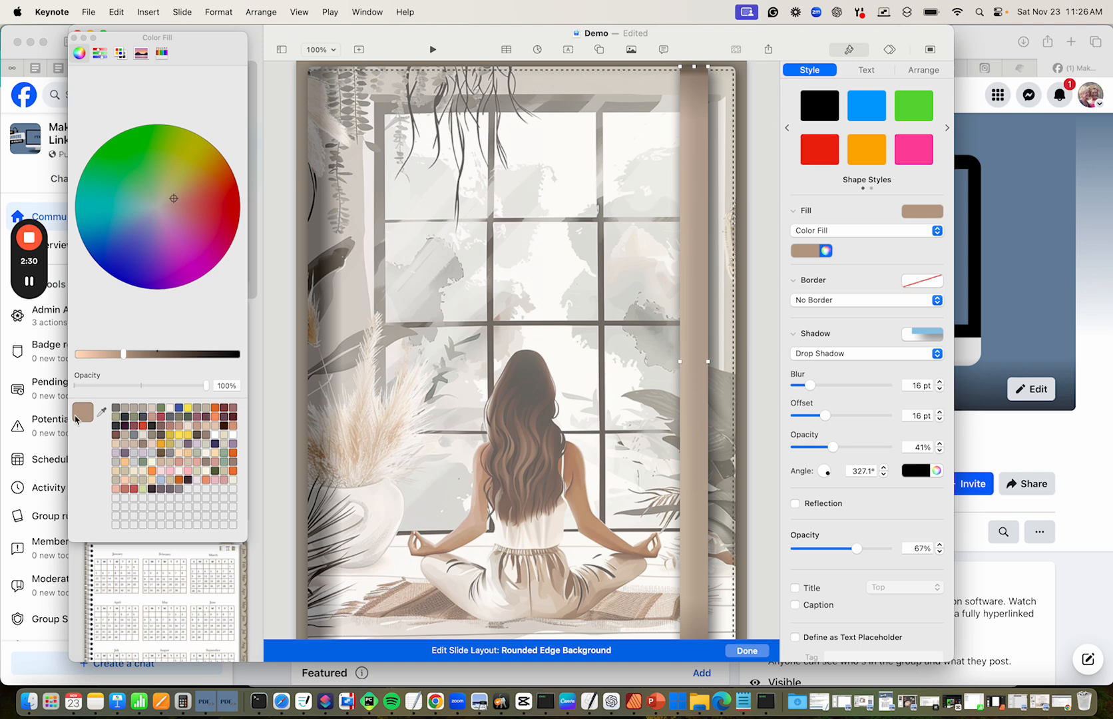
left_click_drag(83, 416, 117, 410)
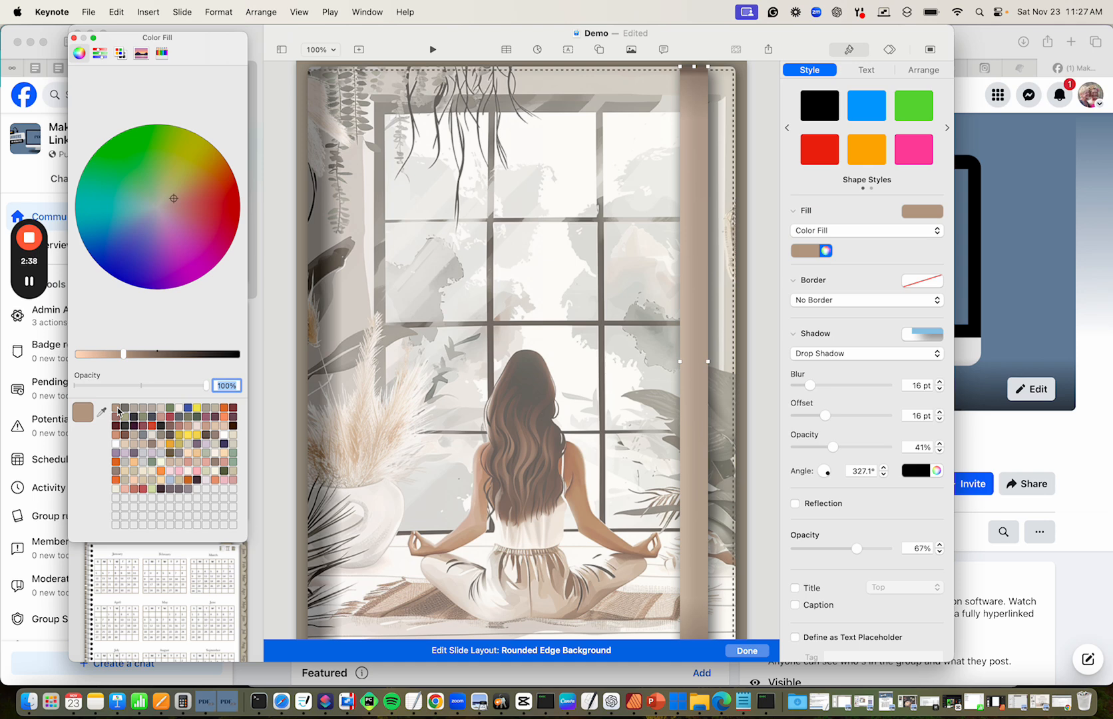
left_click_drag(199, 34, 406, 27)
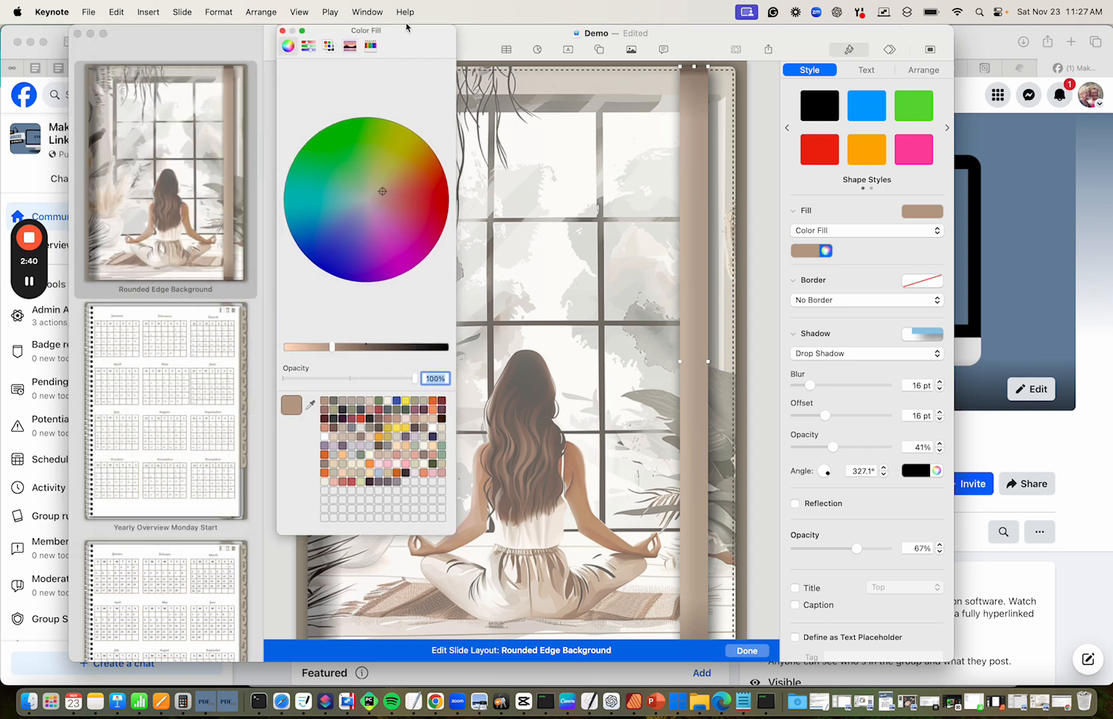
In the Yearly Overview Monday Start layout, change the cover shape behind the page to an image fill with the yoga woman picture
left_click(167, 405)
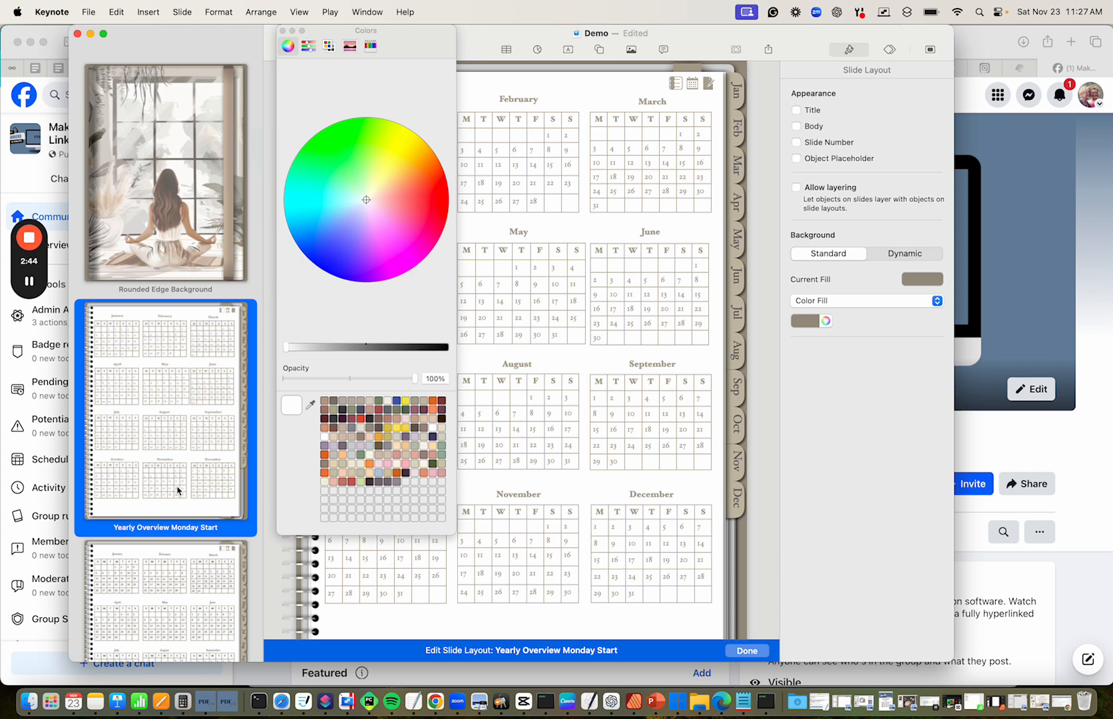
left_click(533, 70)
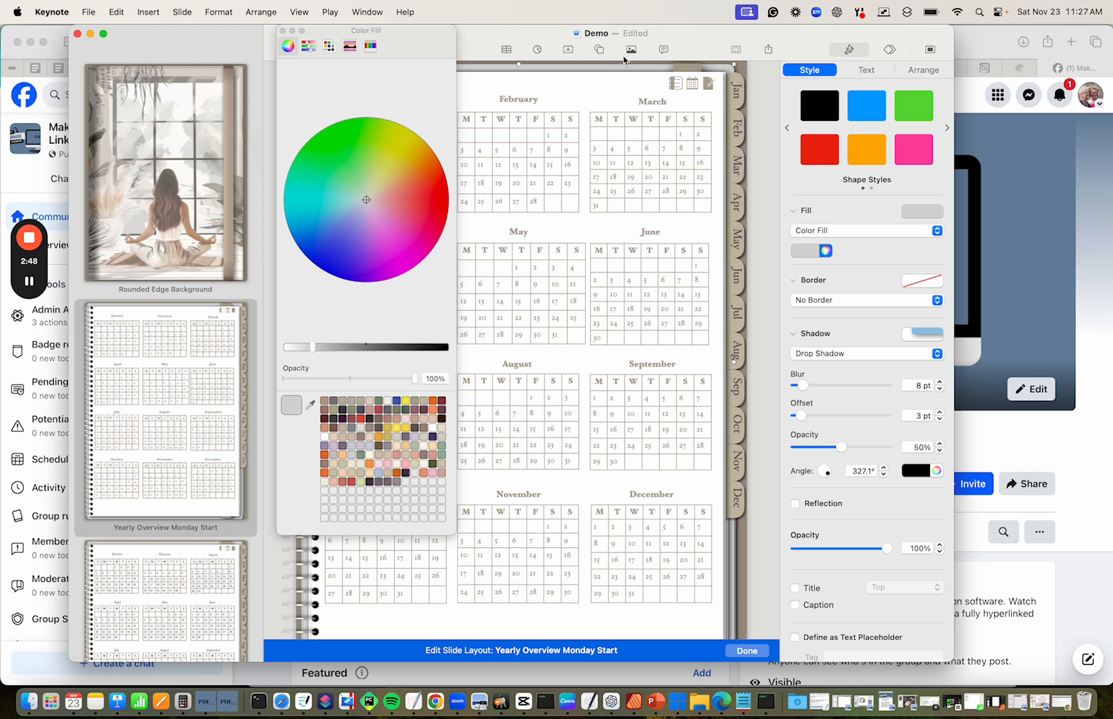
left_click(847, 230)
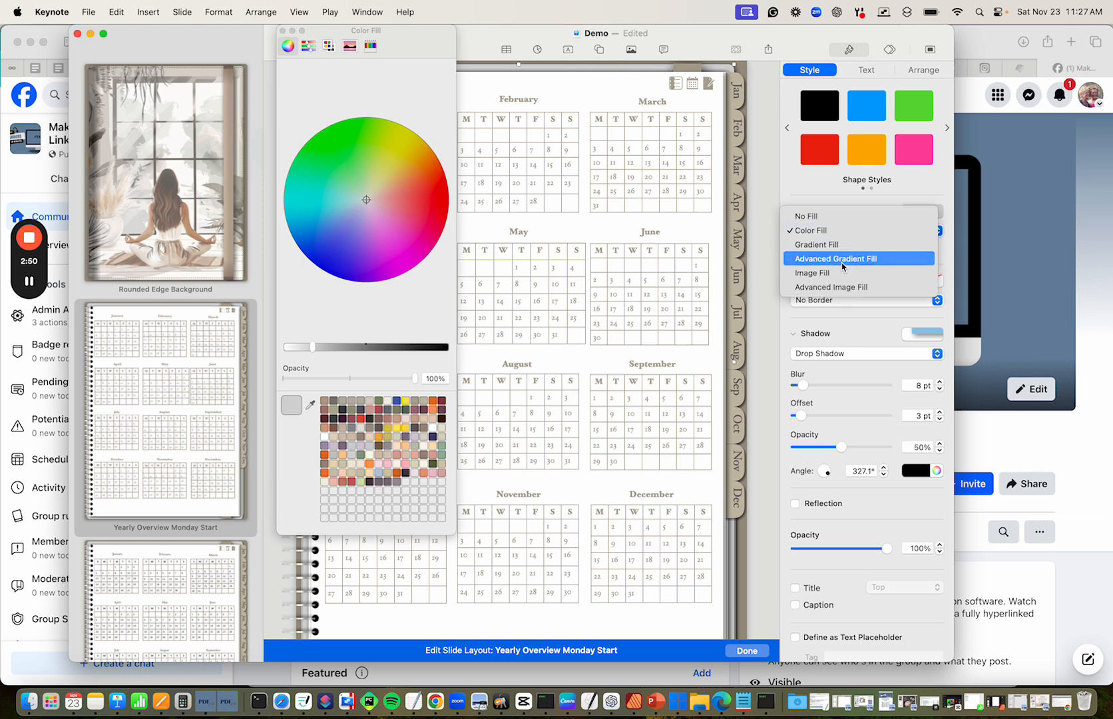
left_click(836, 273)
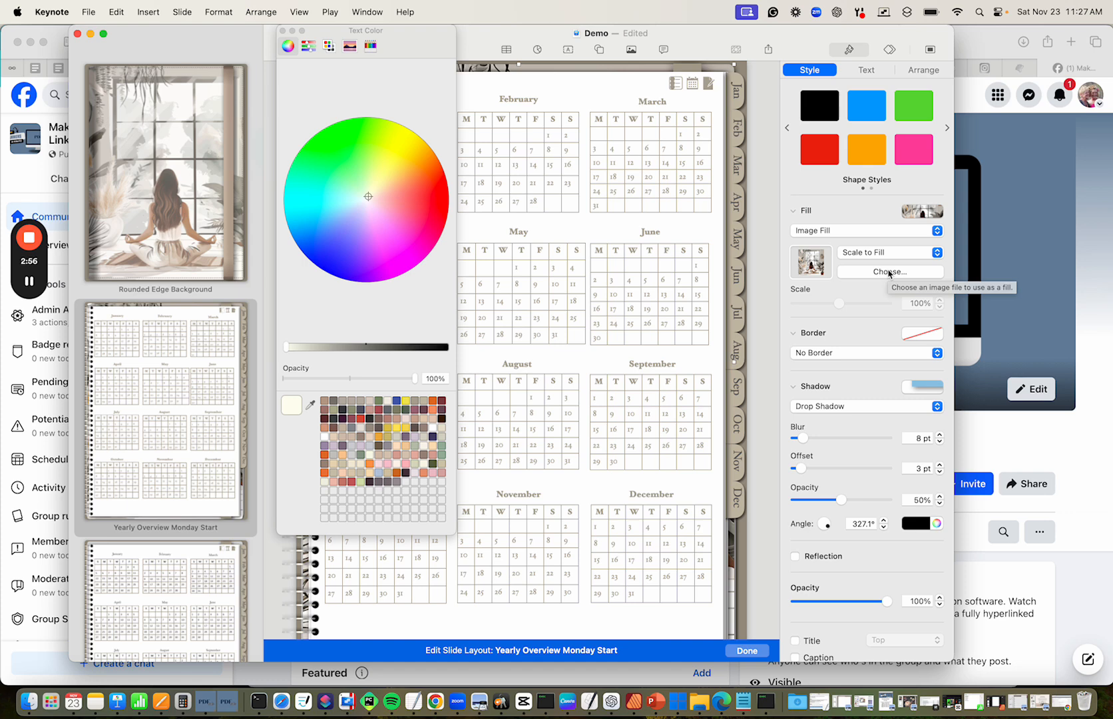
Recolor the vertical band behind the yearly overview page with the saved tan brown swatch
left_click(684, 67)
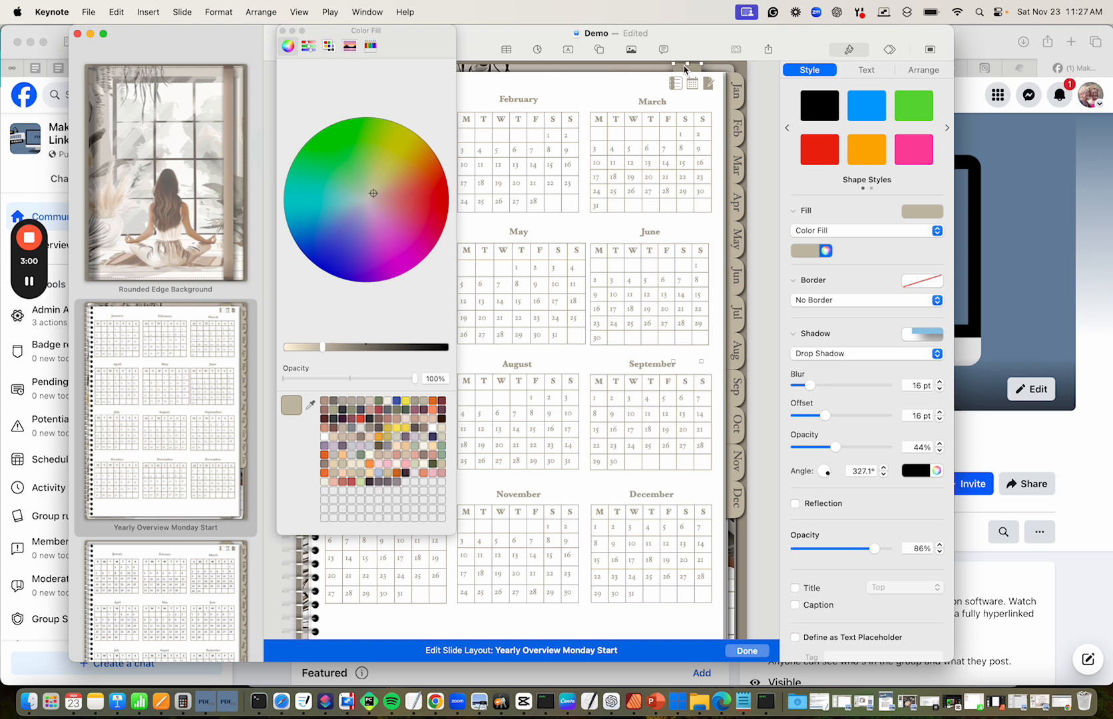
left_click(325, 401)
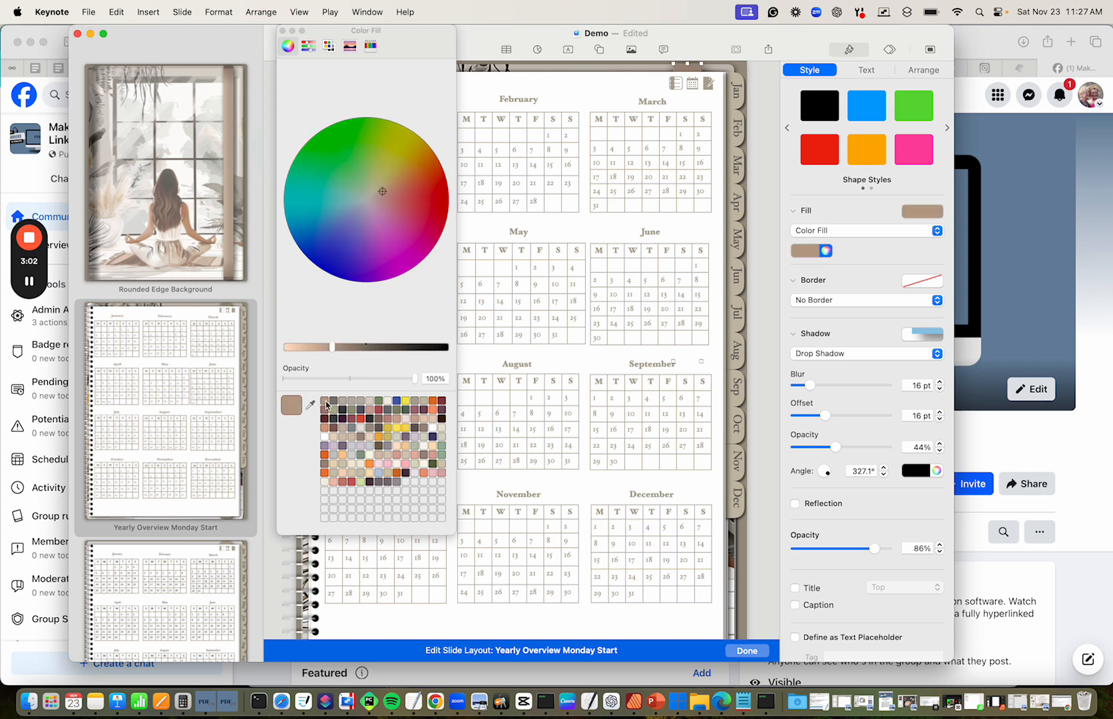
Ungroup the month tabs in the Yearly Overview Monday Start layout and fill them with the saved tan brown swatch
left_click(739, 108)
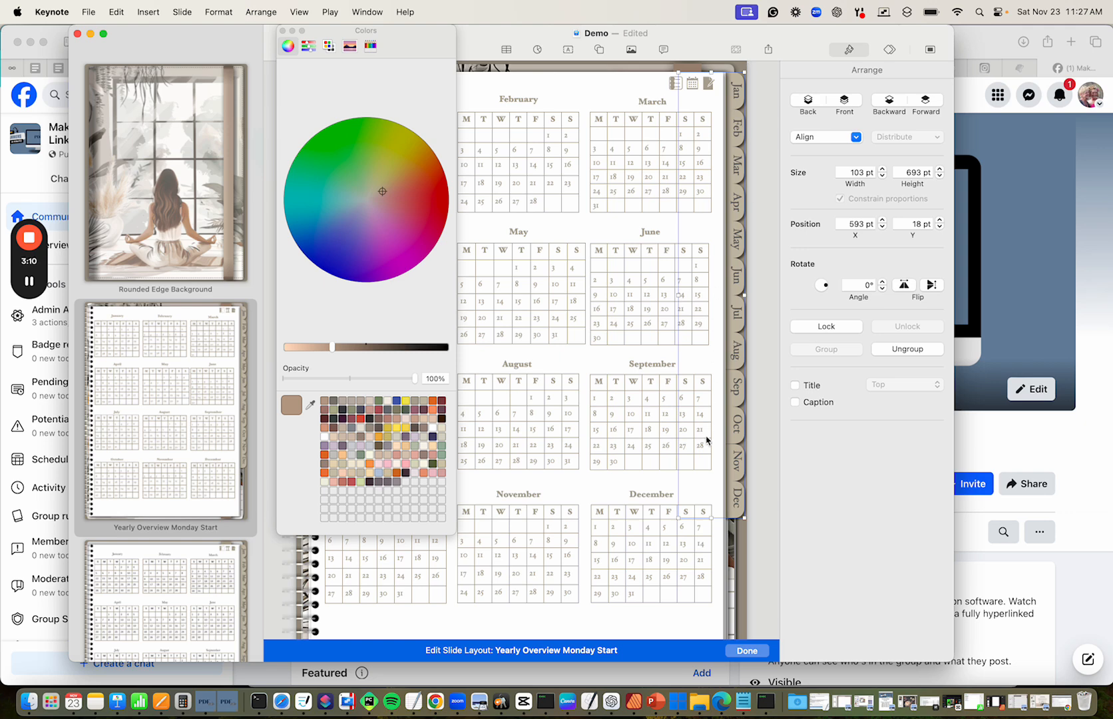
left_click(907, 349)
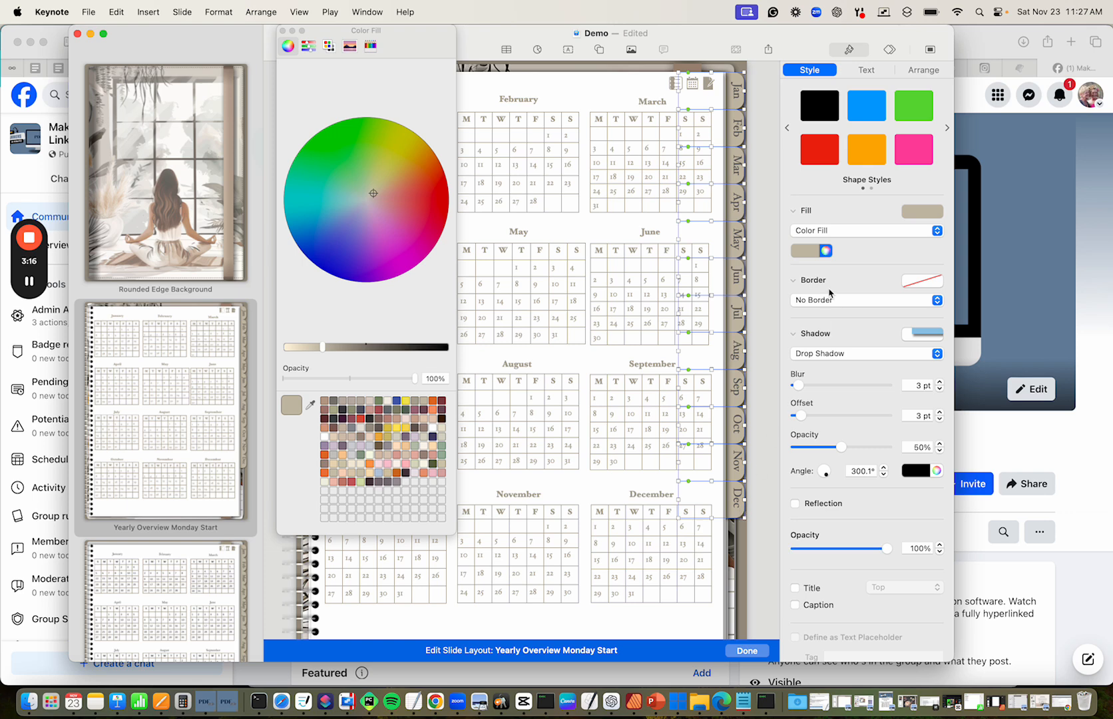
left_click(326, 401)
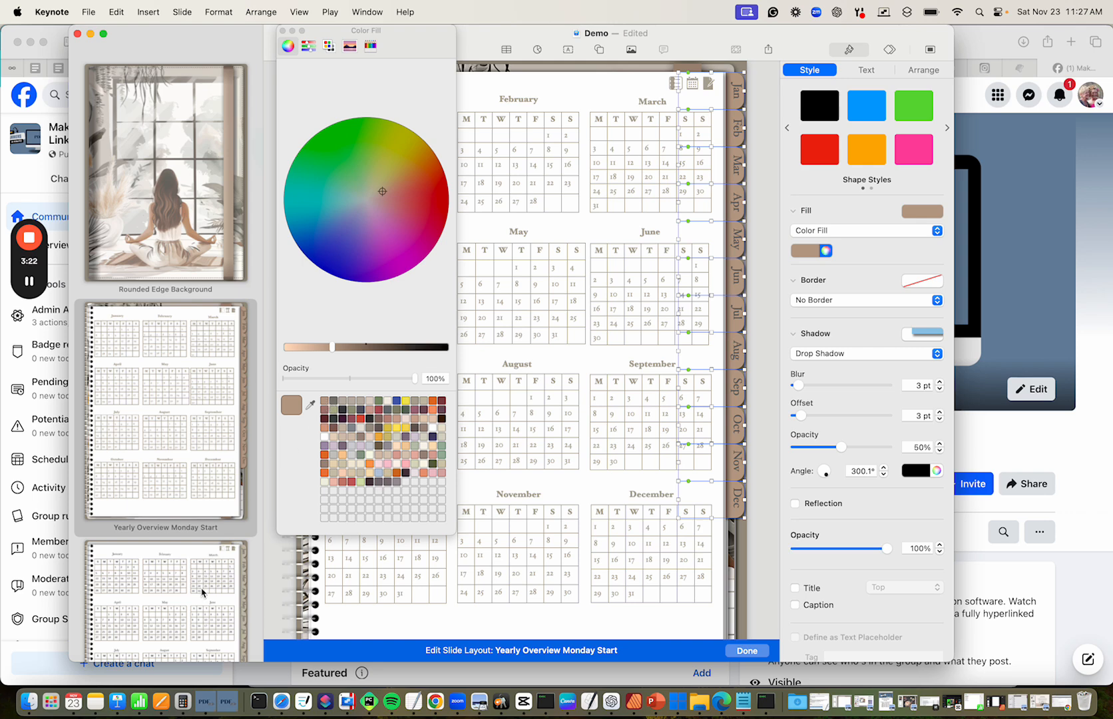
In the Monthly layout, change the gray cover shape behind the page to an image fill with the yoga woman picture
scroll(200, 479, "down", 6)
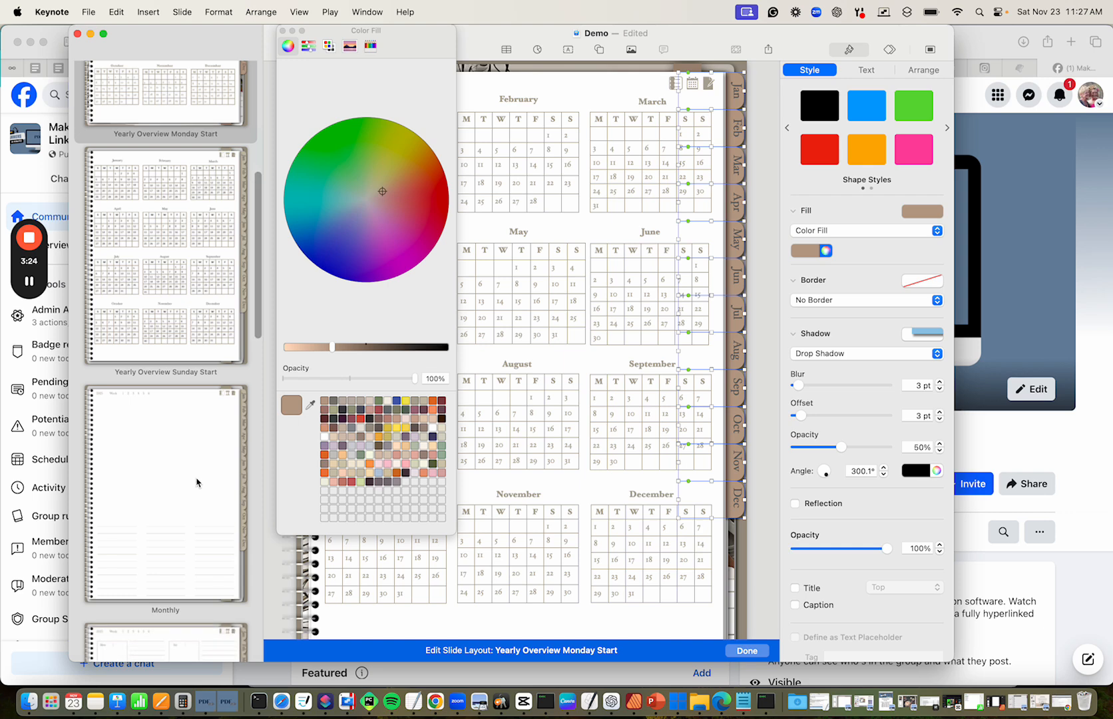
left_click(197, 481)
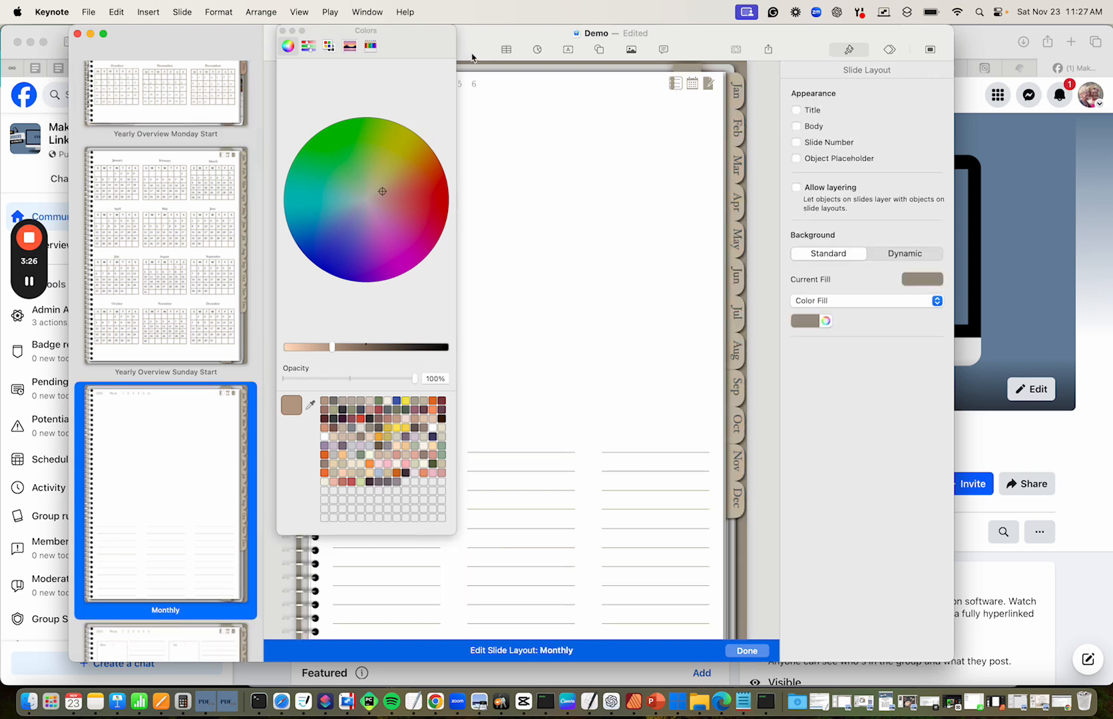
left_click(533, 68)
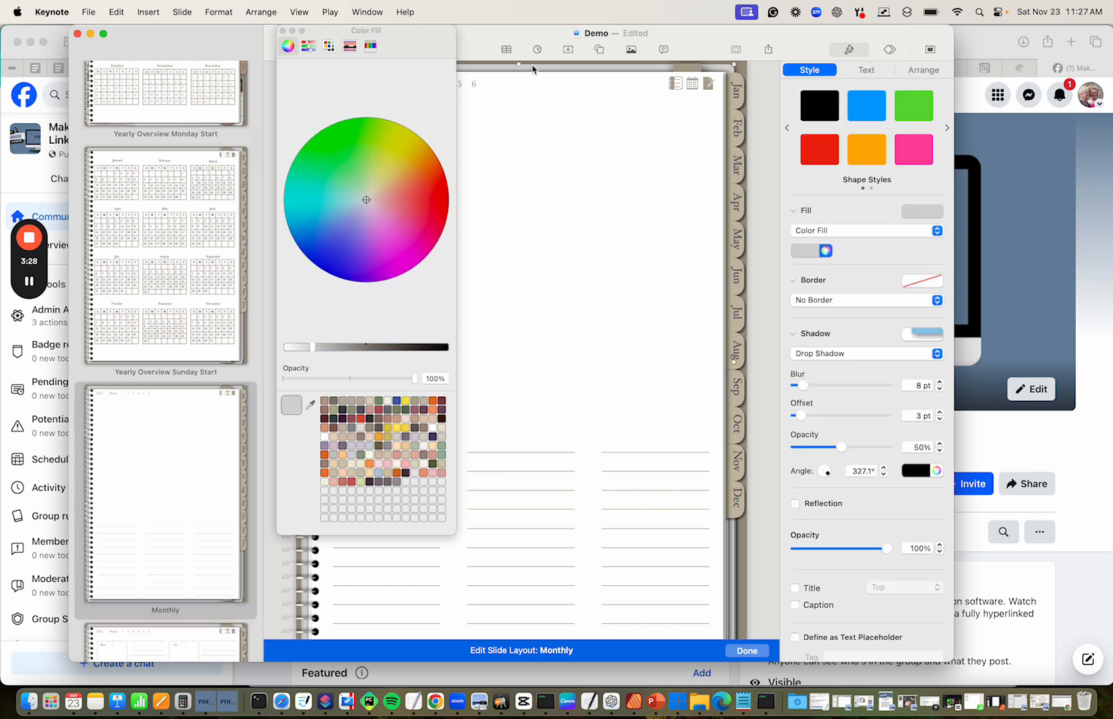
left_click(852, 231)
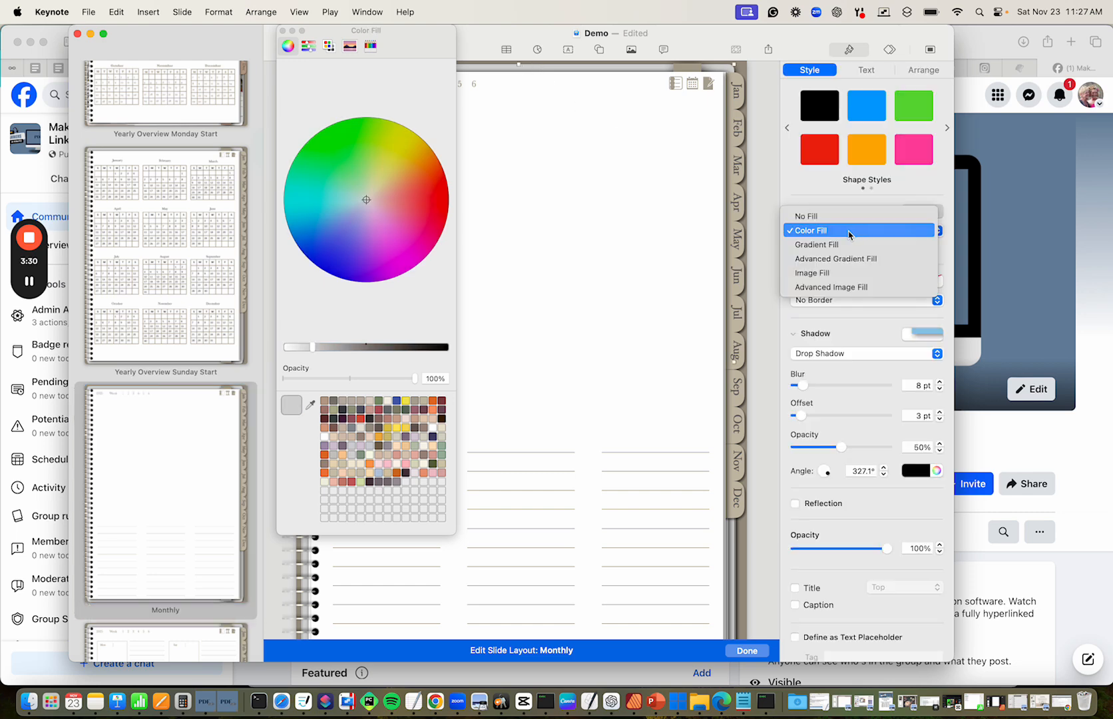
left_click(829, 273)
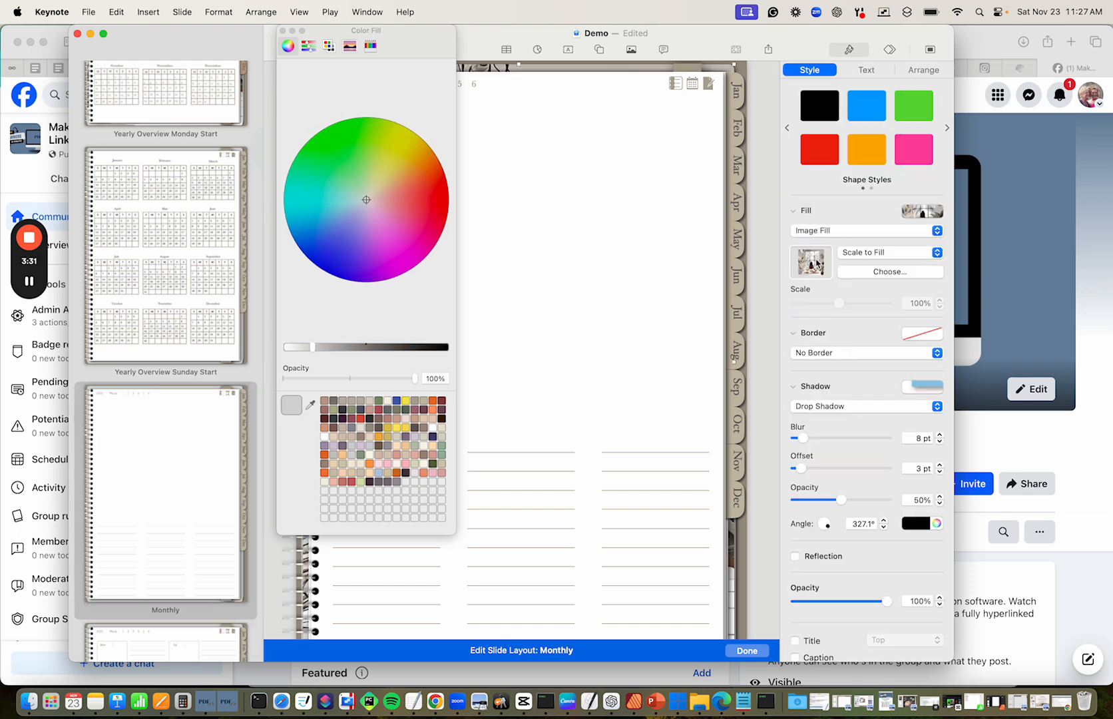
Recolor the Monthly layout's vertical band with the saved tan brown, then ungroup its month tabs and give them the same color
left_click(691, 69)
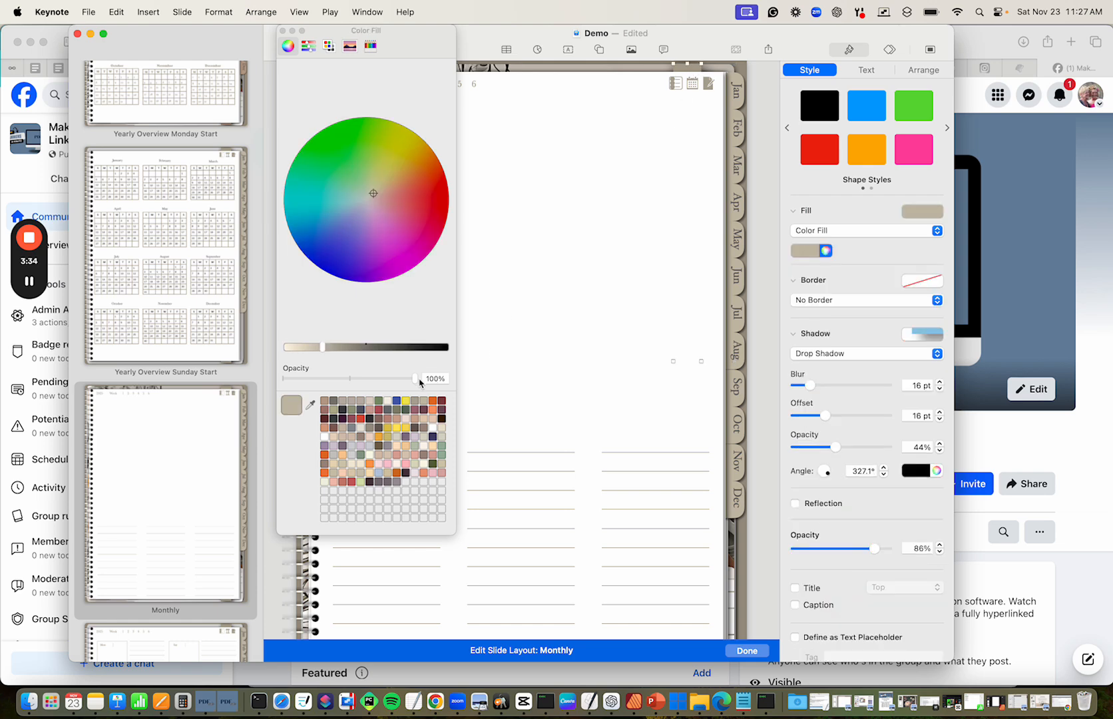
left_click(325, 403)
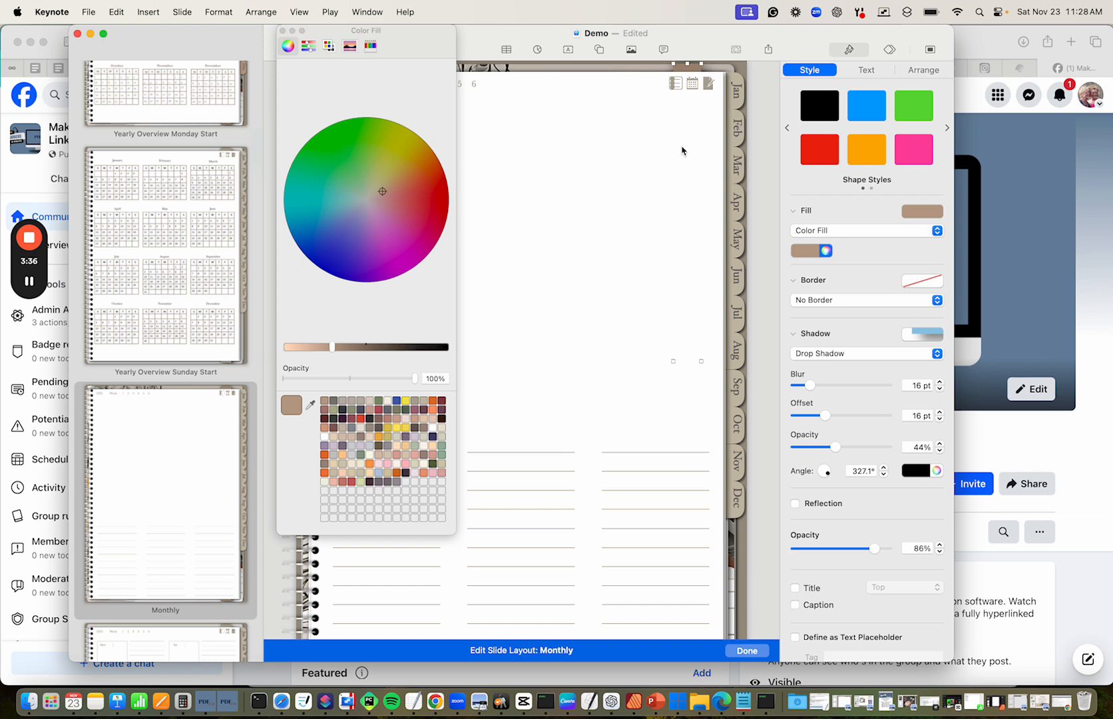
left_click(744, 105)
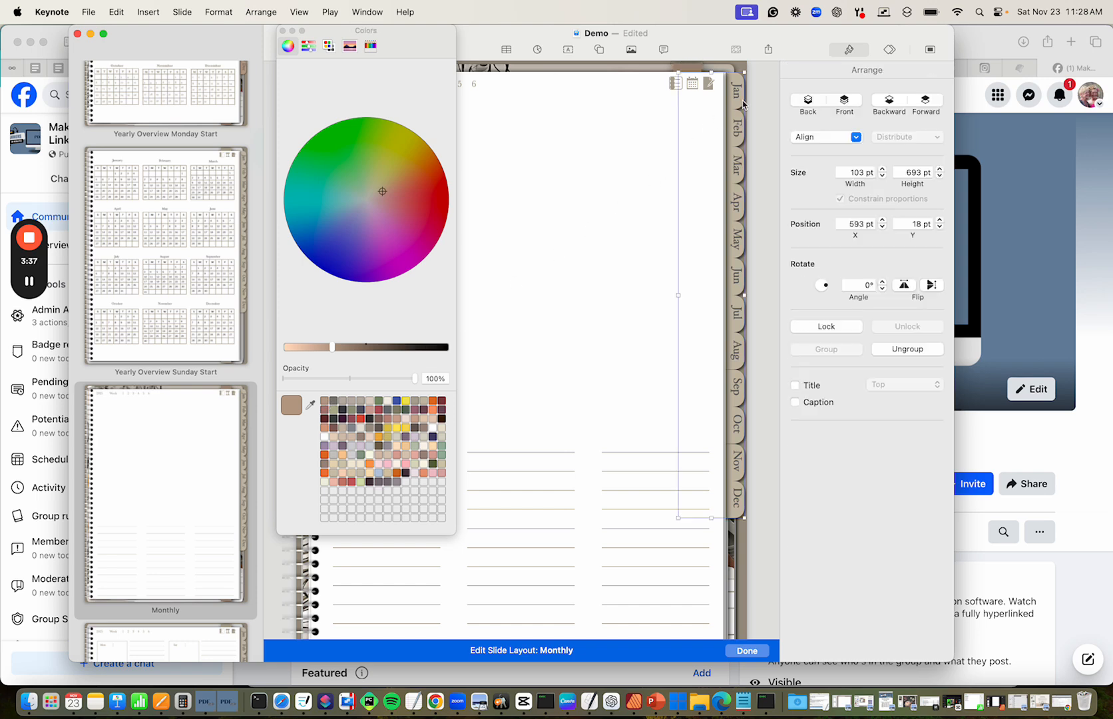
left_click(909, 349)
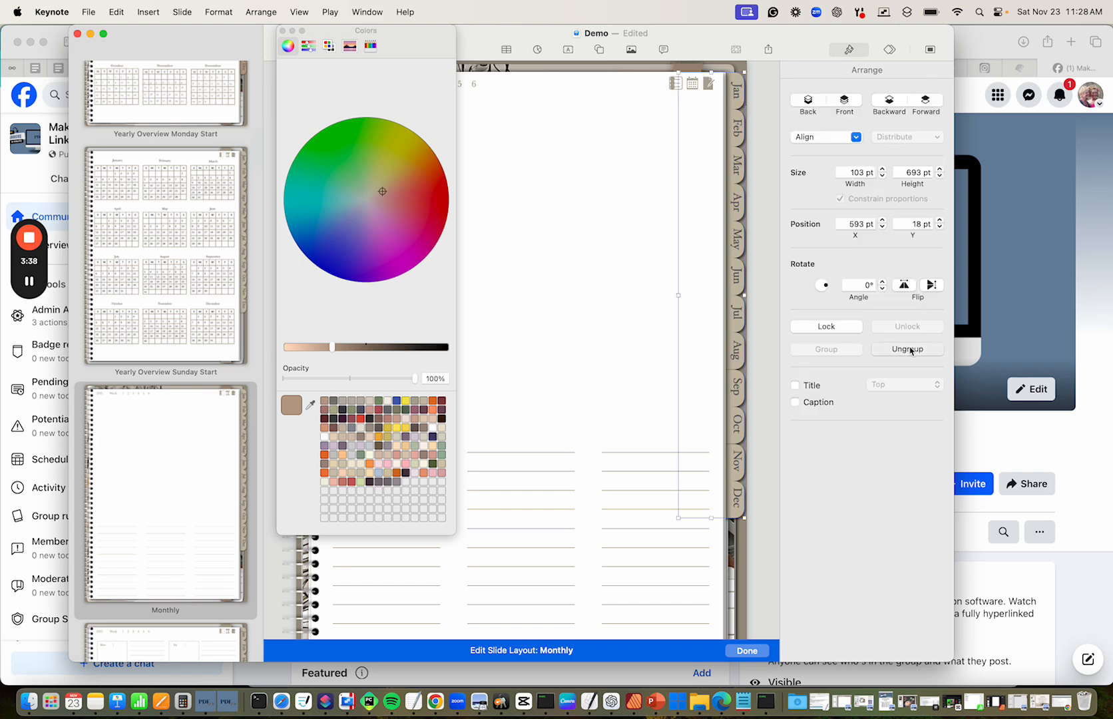
left_click(323, 400)
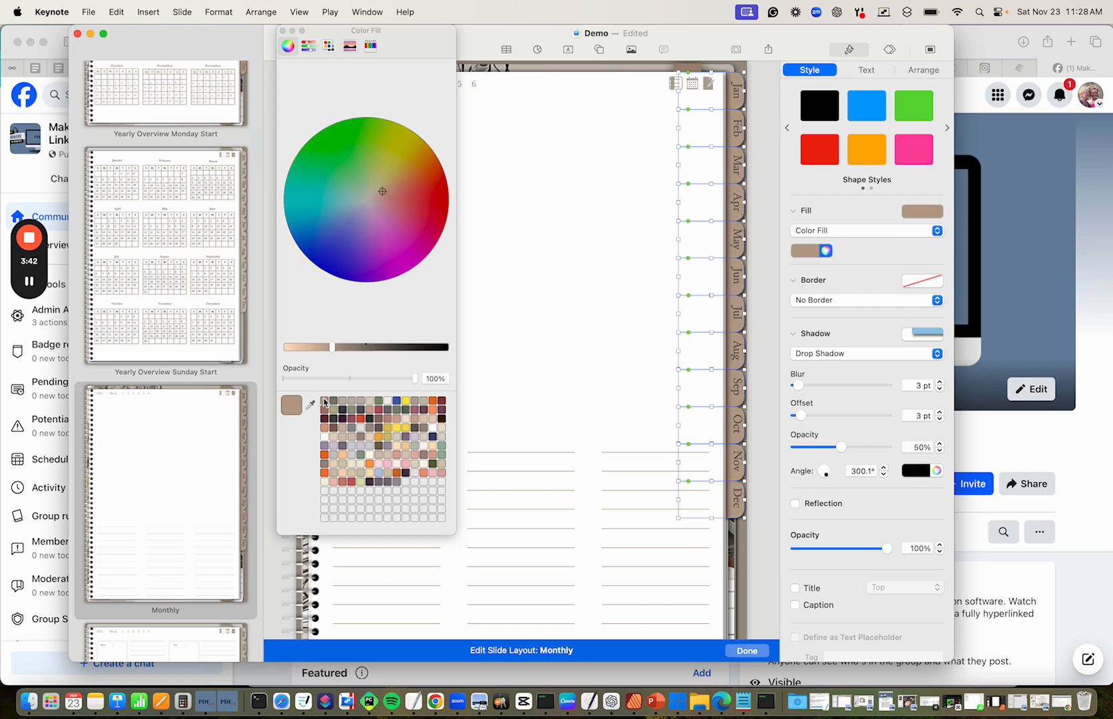
In the Weekly Monday Start layout, change the cover shape behind the page to an image fill with the yoga woman picture
scroll(136, 497, "down", 5)
left_click(200, 459)
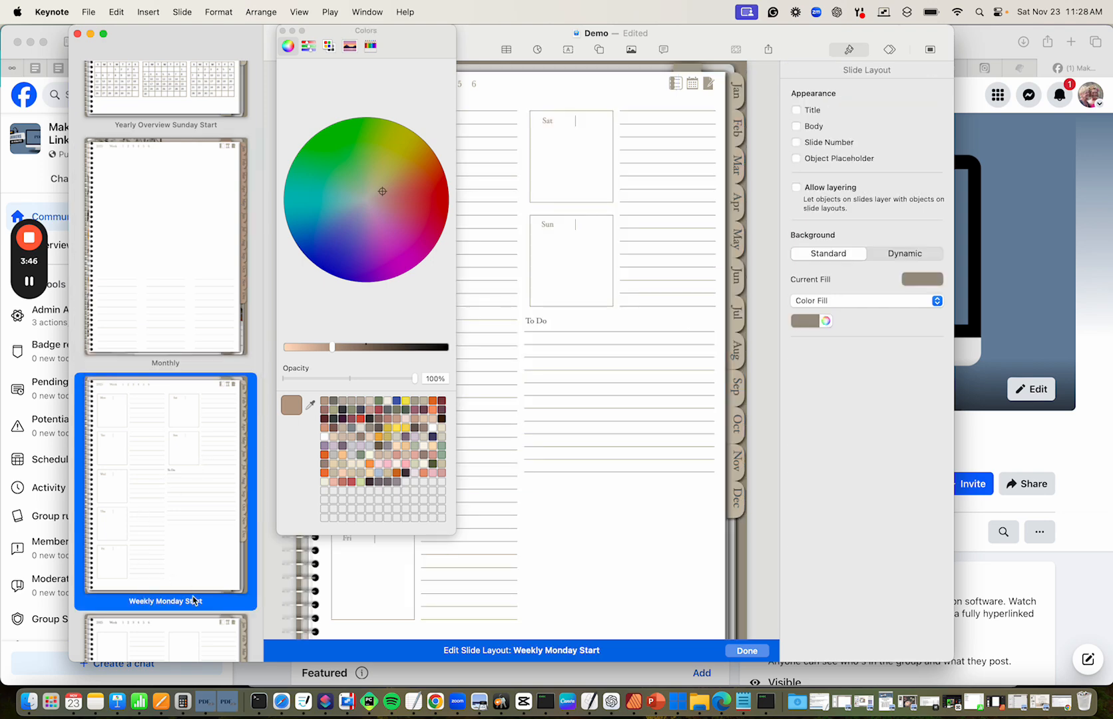
left_click(592, 77)
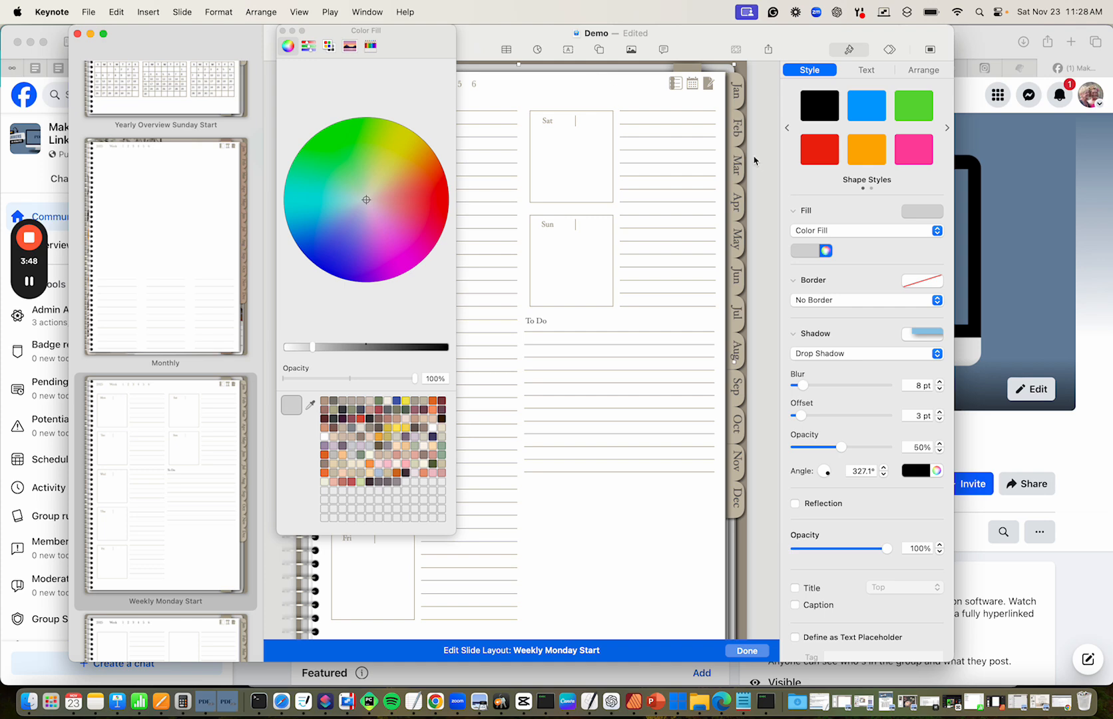
left_click(858, 230)
left_click(845, 274)
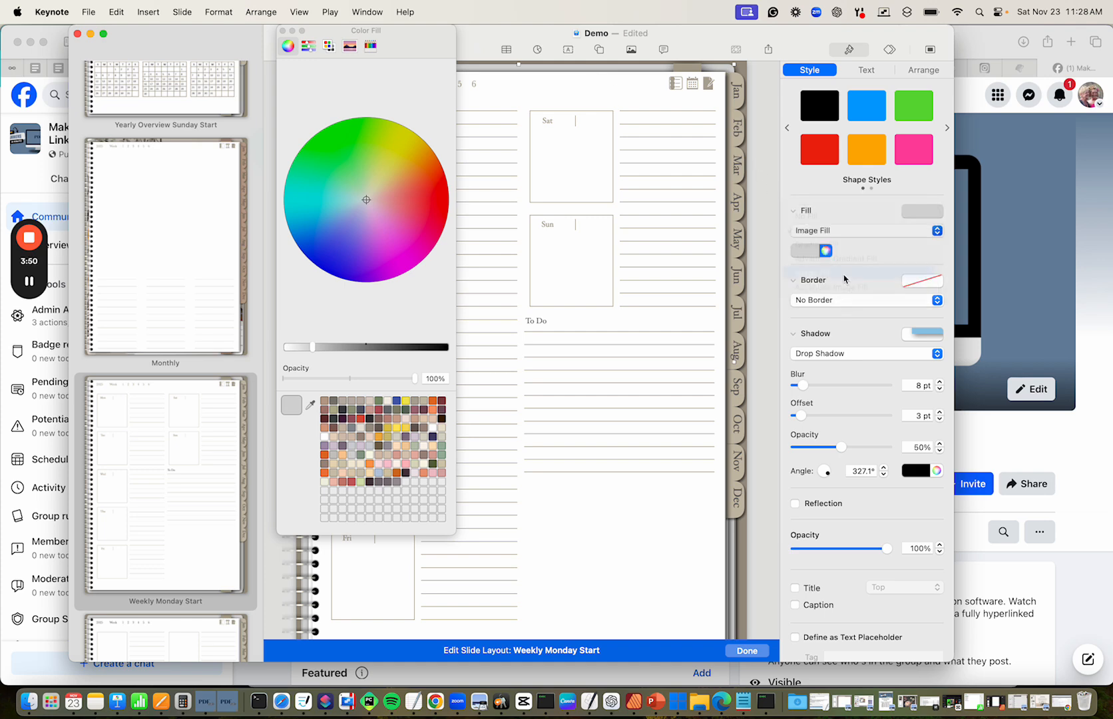
Unlock the vertical band behind the Weekly Monday Start page and recolor it with the saved tan brown swatch
left_click(687, 71)
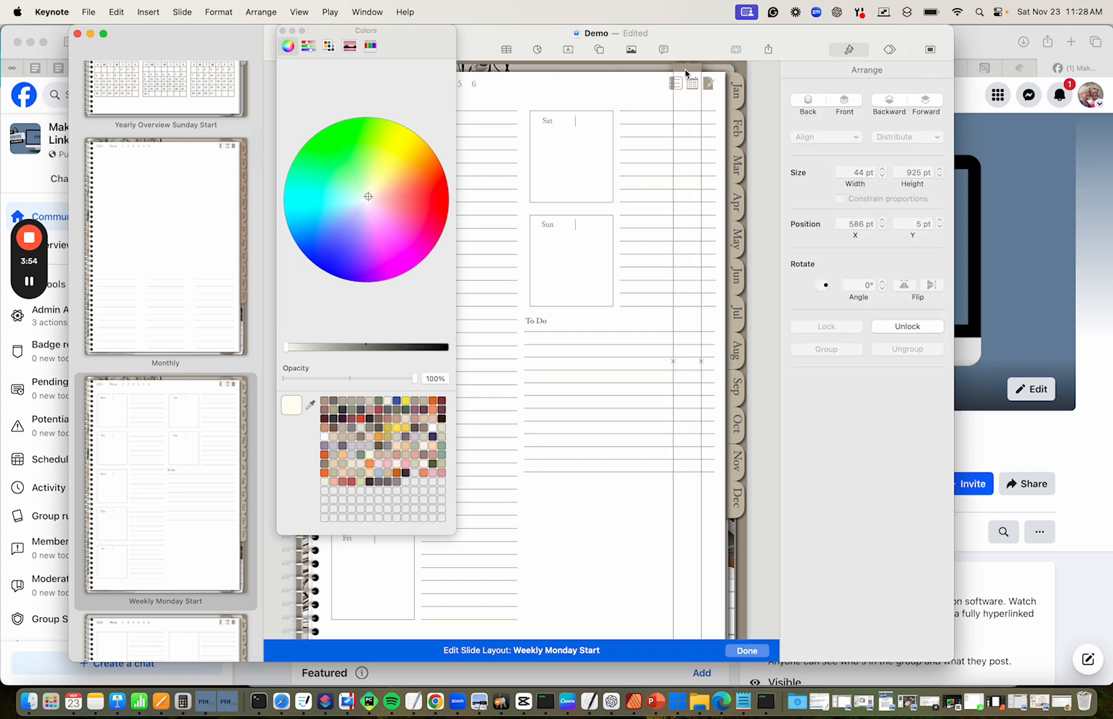
left_click(326, 403)
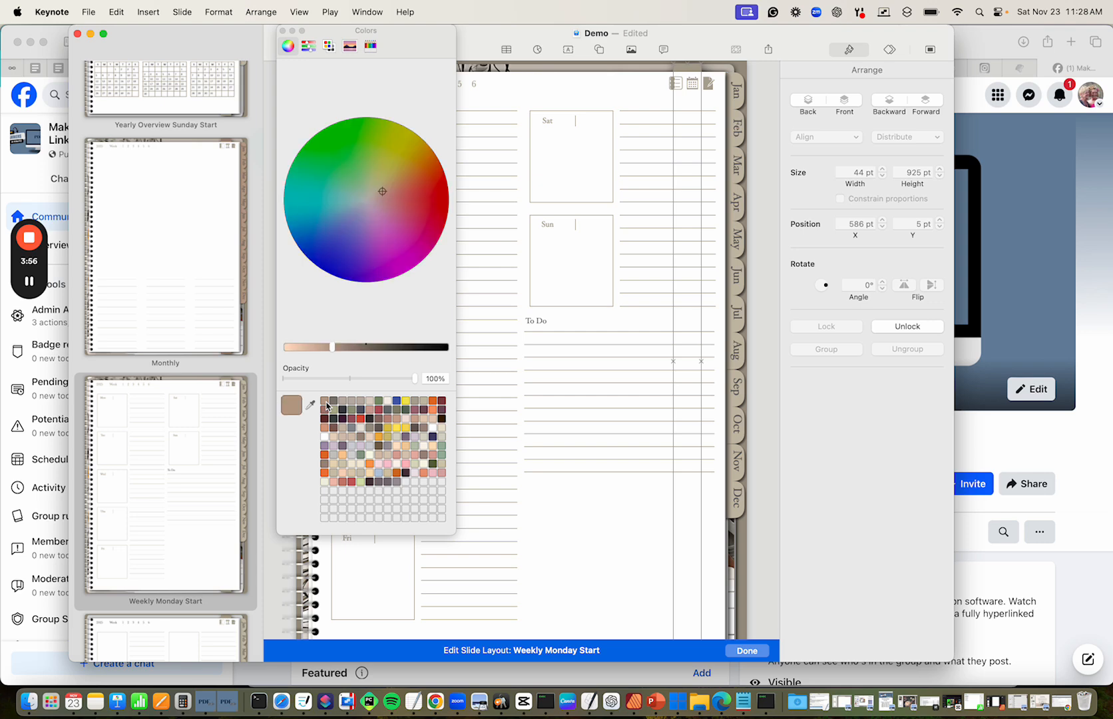
left_click(915, 327)
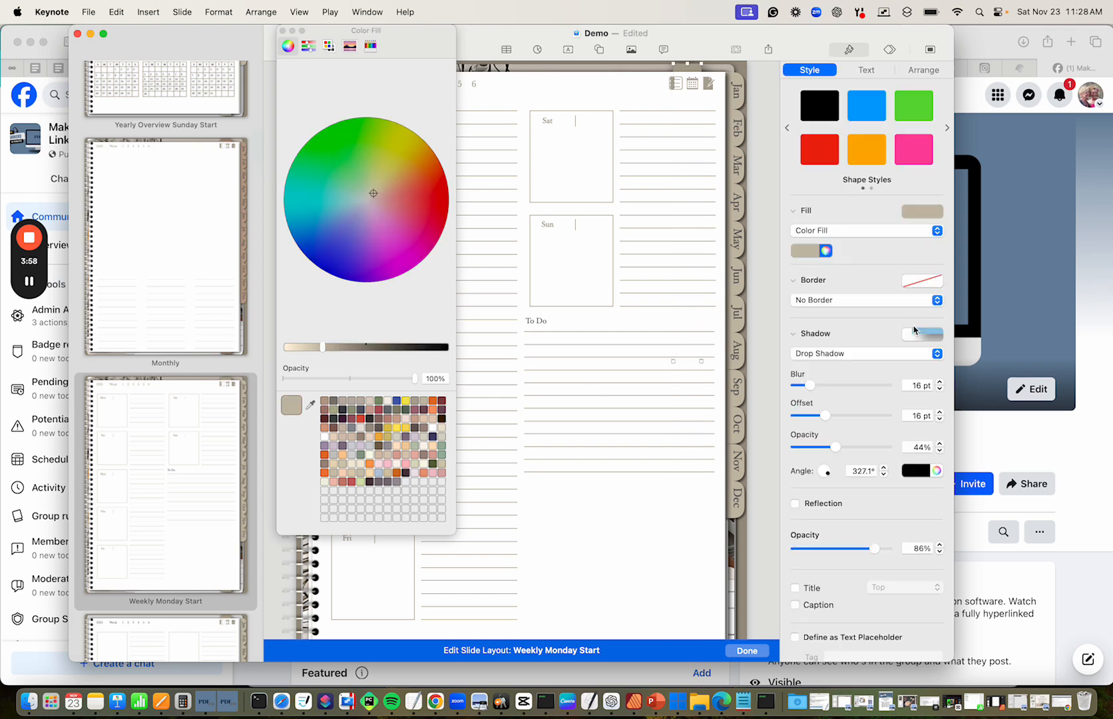
left_click(326, 404)
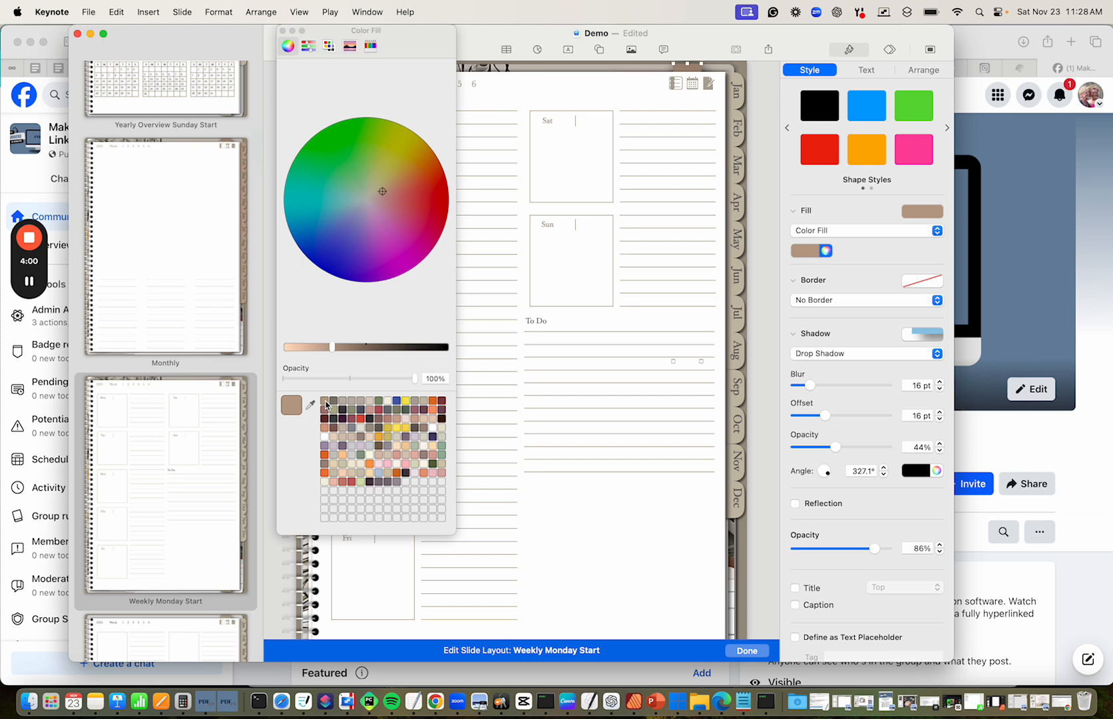
Ungroup the Weekly Monday Start layout's month tabs and fill them with the saved tan brown swatch
left_click(739, 110)
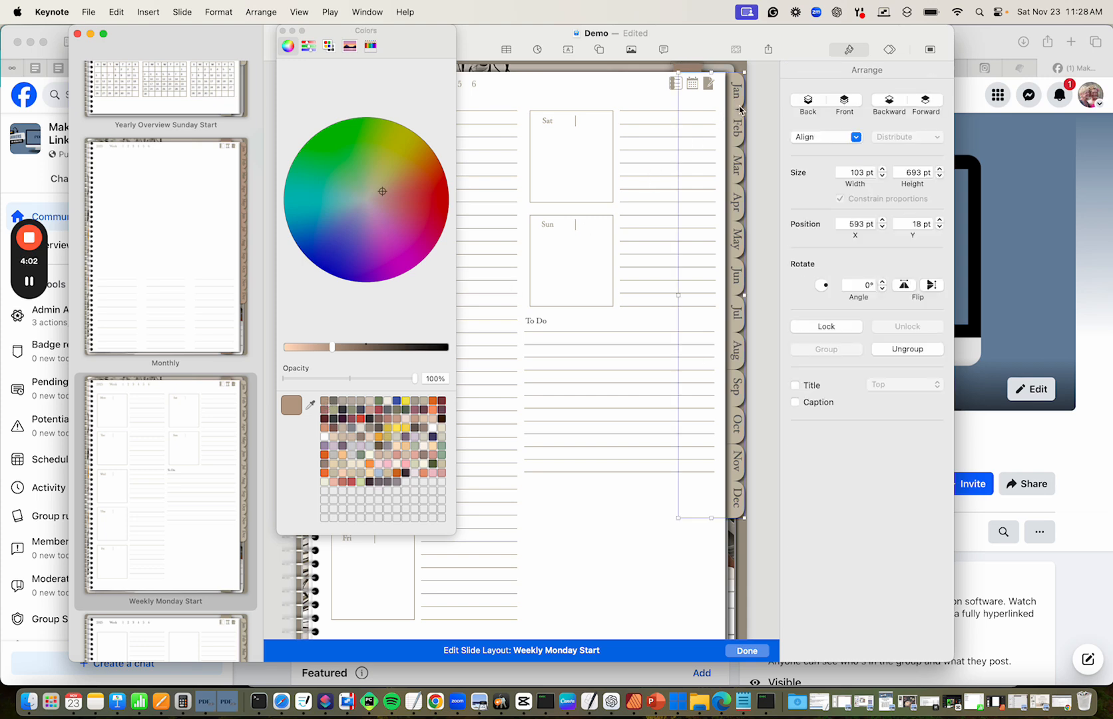
left_click(927, 347)
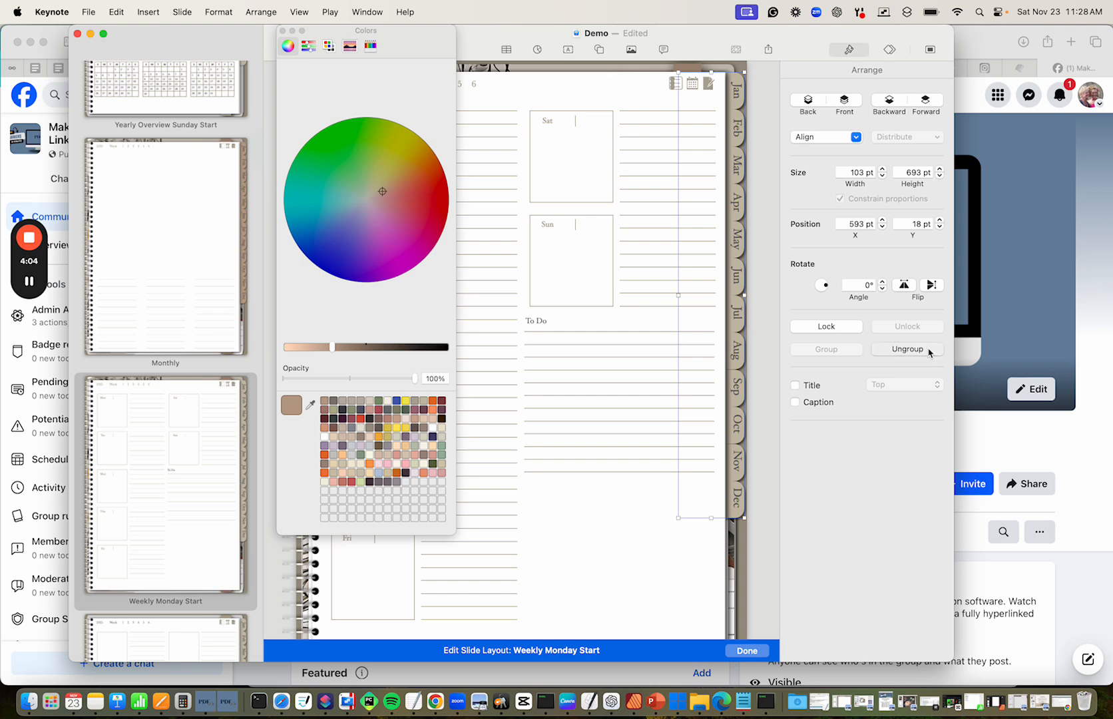
left_click(324, 404)
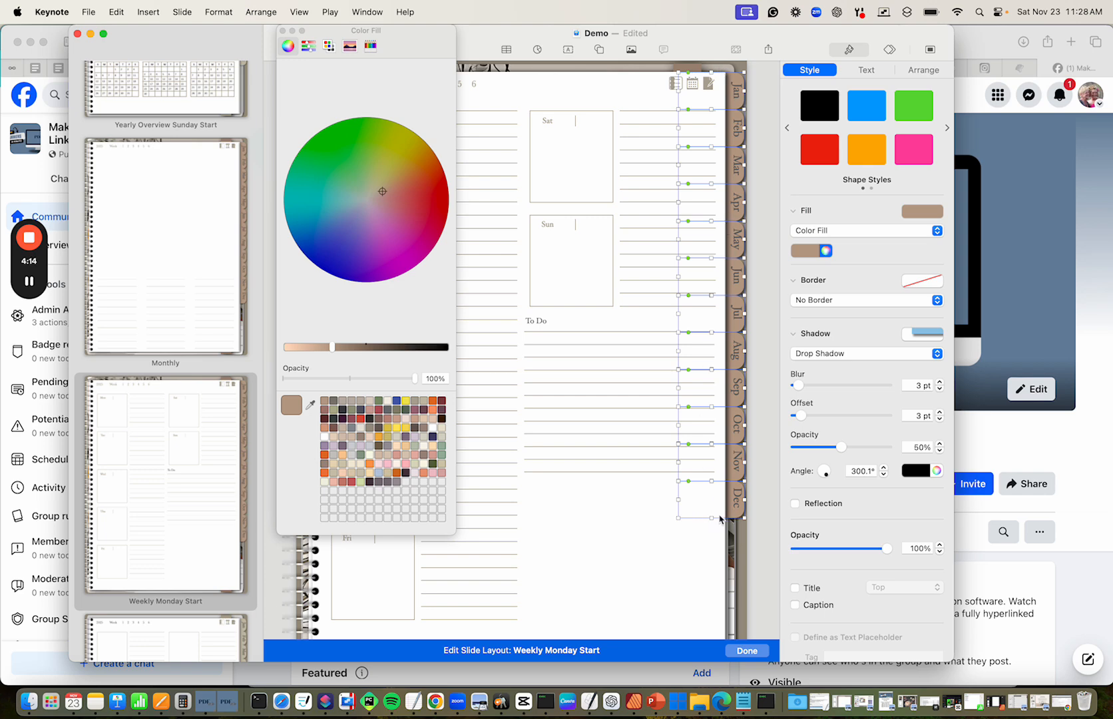
In the Daily layout, change the cover shape behind the page to an image fill with the yoga woman picture
scroll(149, 542, "down", 10)
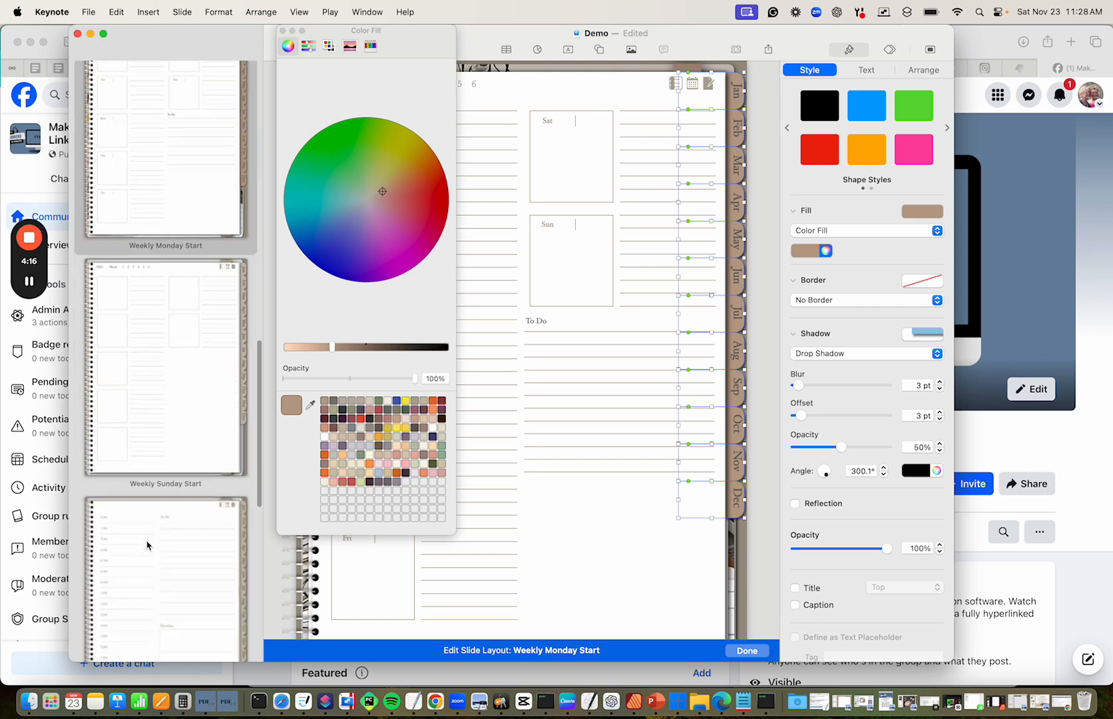
left_click(157, 536)
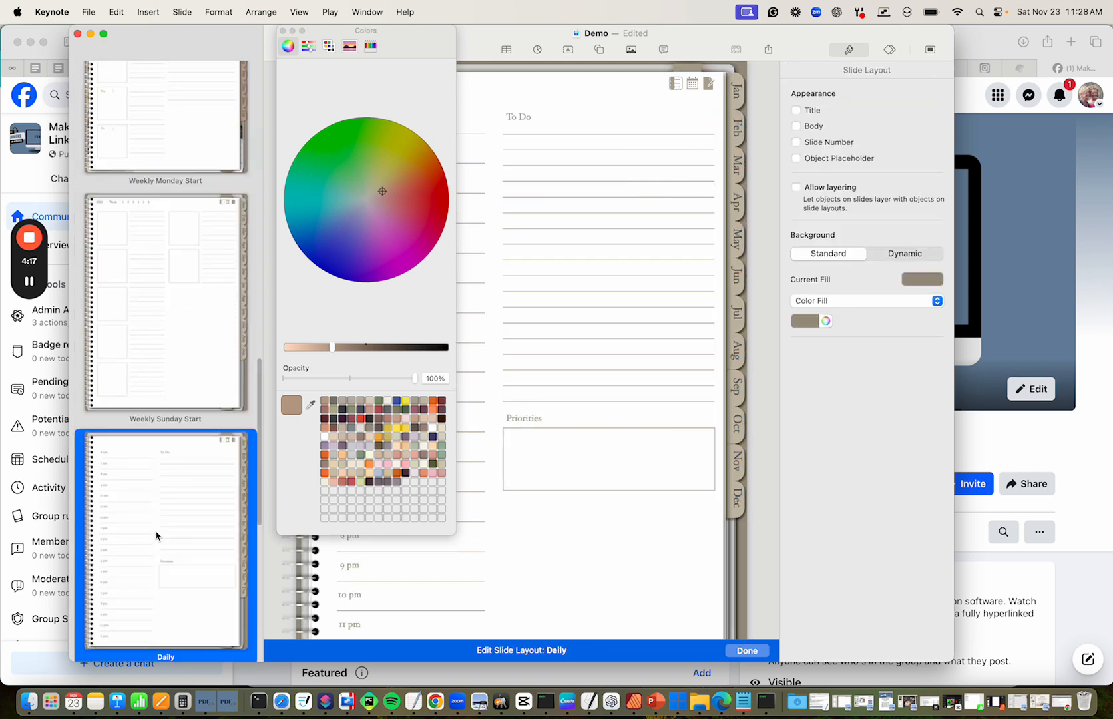
left_click(559, 70)
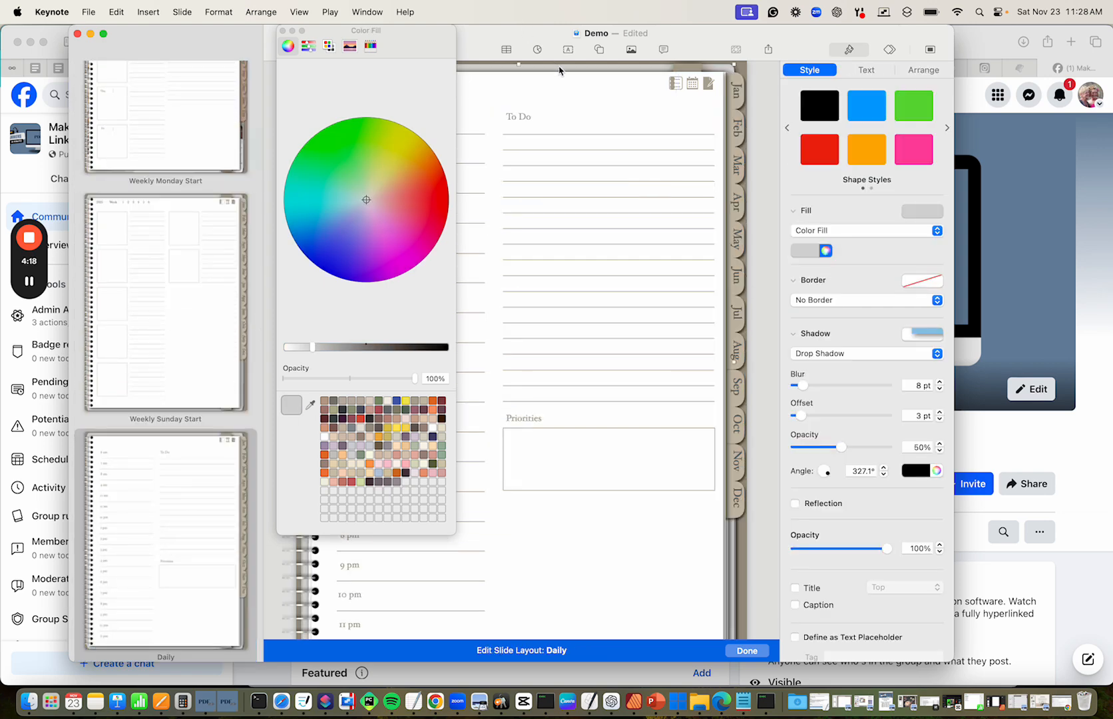
left_click(846, 233)
left_click(833, 273)
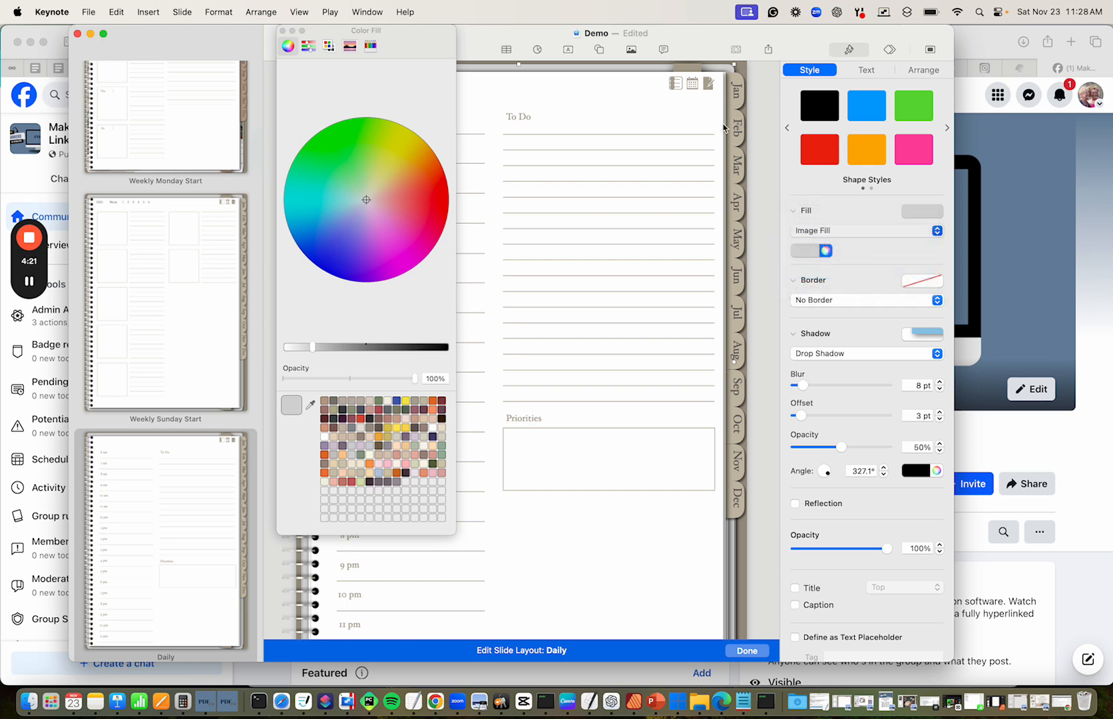
Recolor the Daily layout's vertical band with the saved tan brown, then ungroup its month tabs and give them the same color
left_click(693, 66)
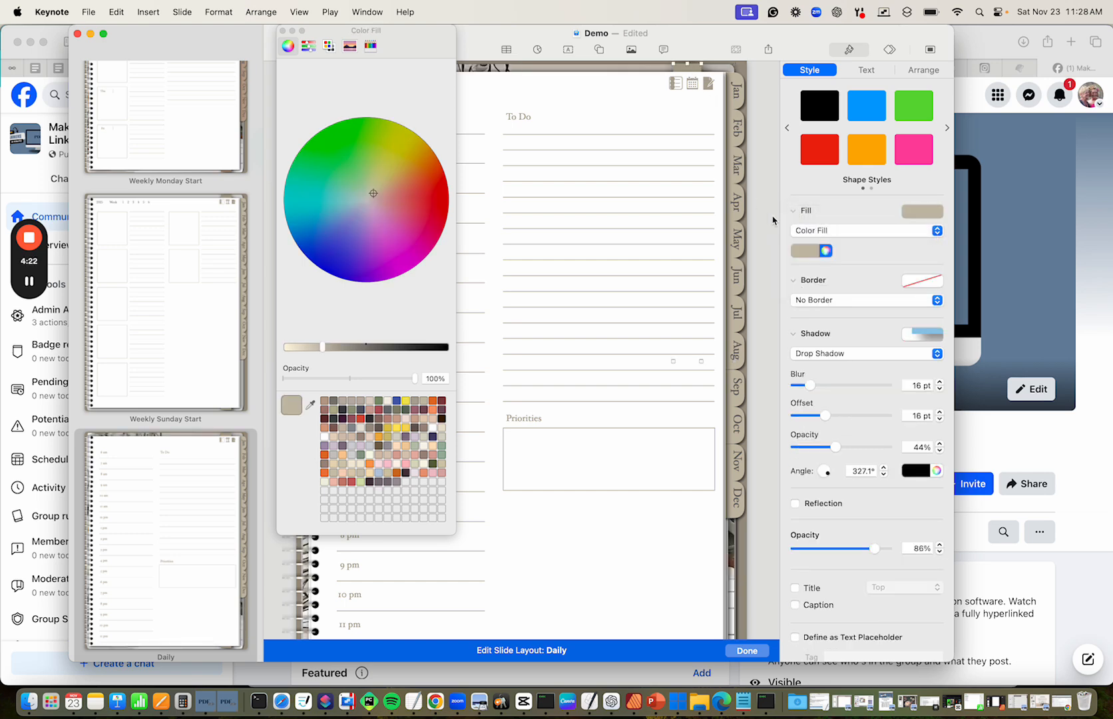
left_click(325, 400)
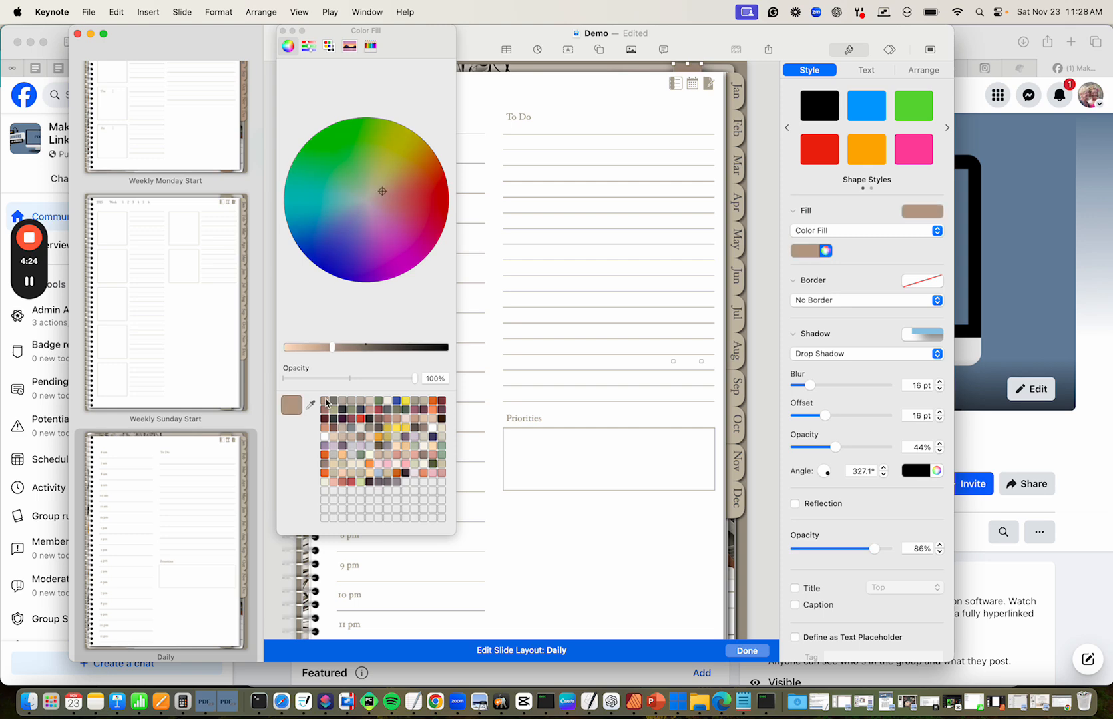
left_click(744, 106)
left_click(924, 351)
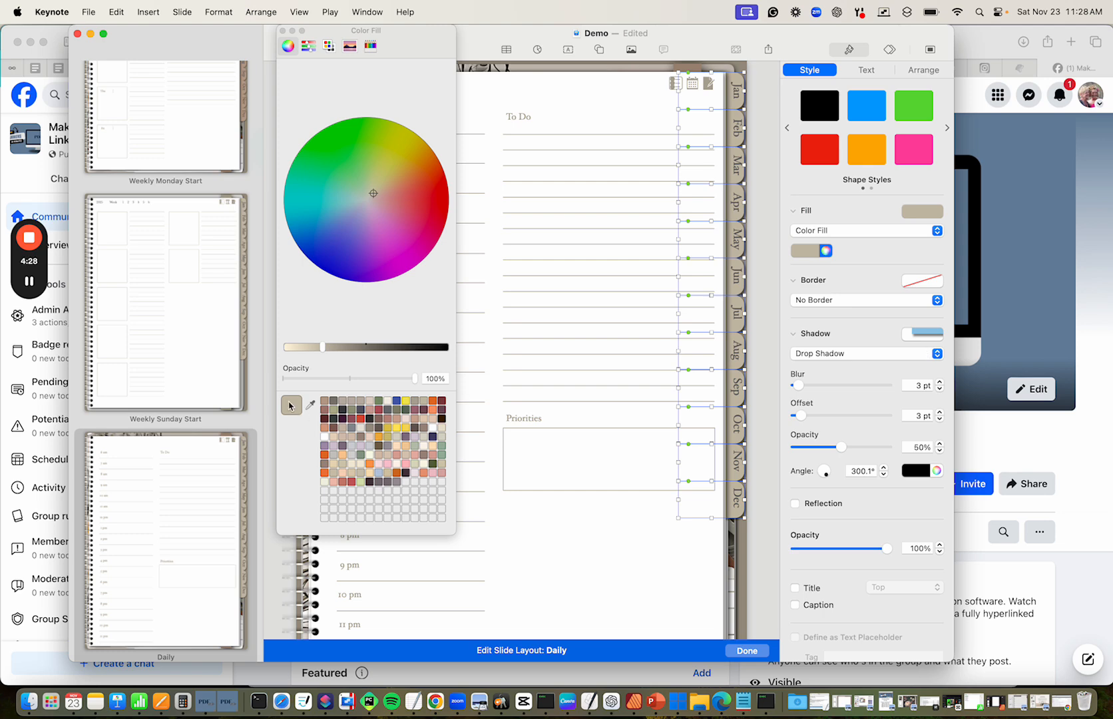
left_click(324, 401)
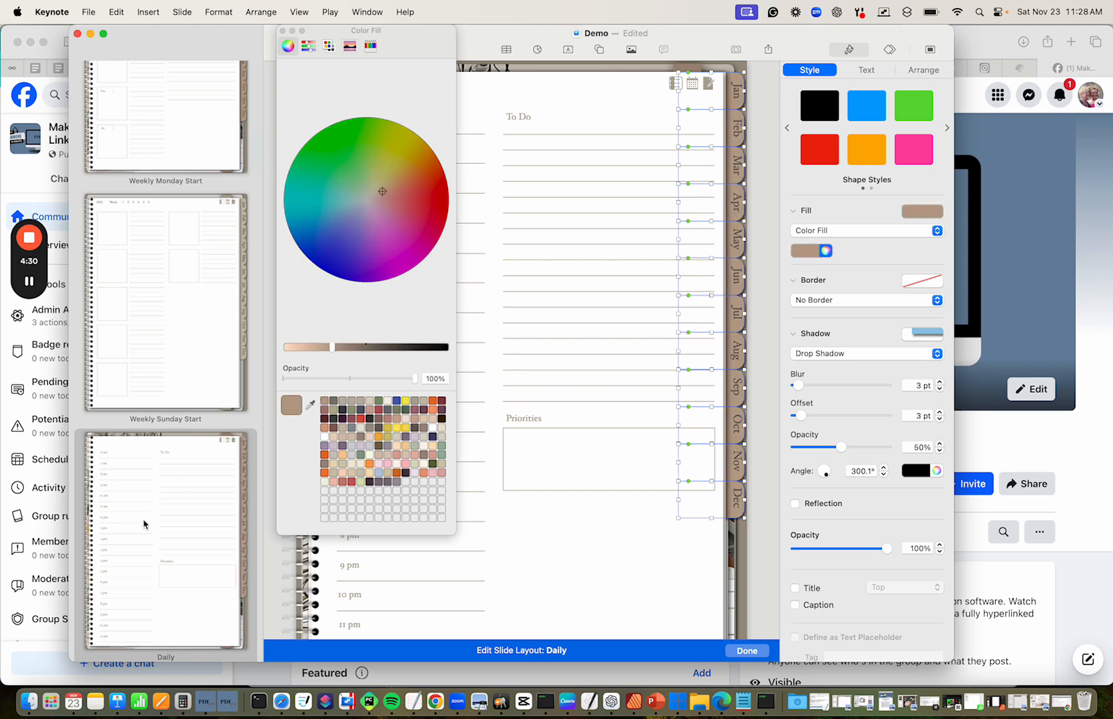
In the Notes layout, change the cover shape behind the lined page to an image fill with the yoga woman picture
scroll(143, 521, "down", 10)
left_click(161, 464)
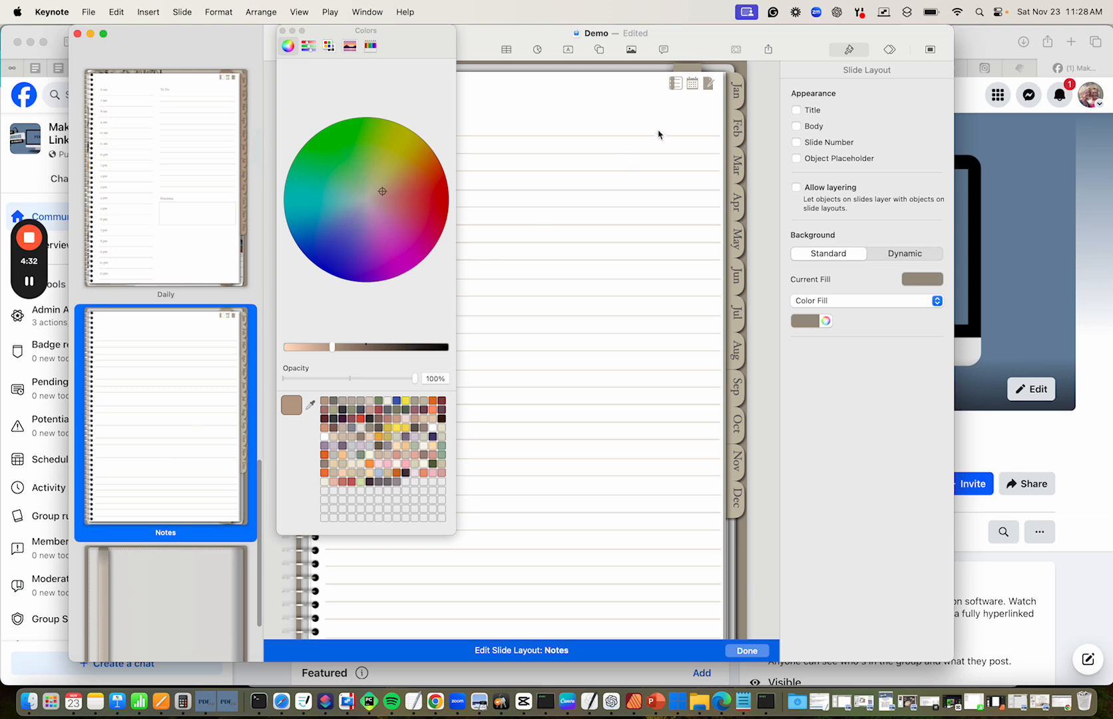
left_click(650, 66)
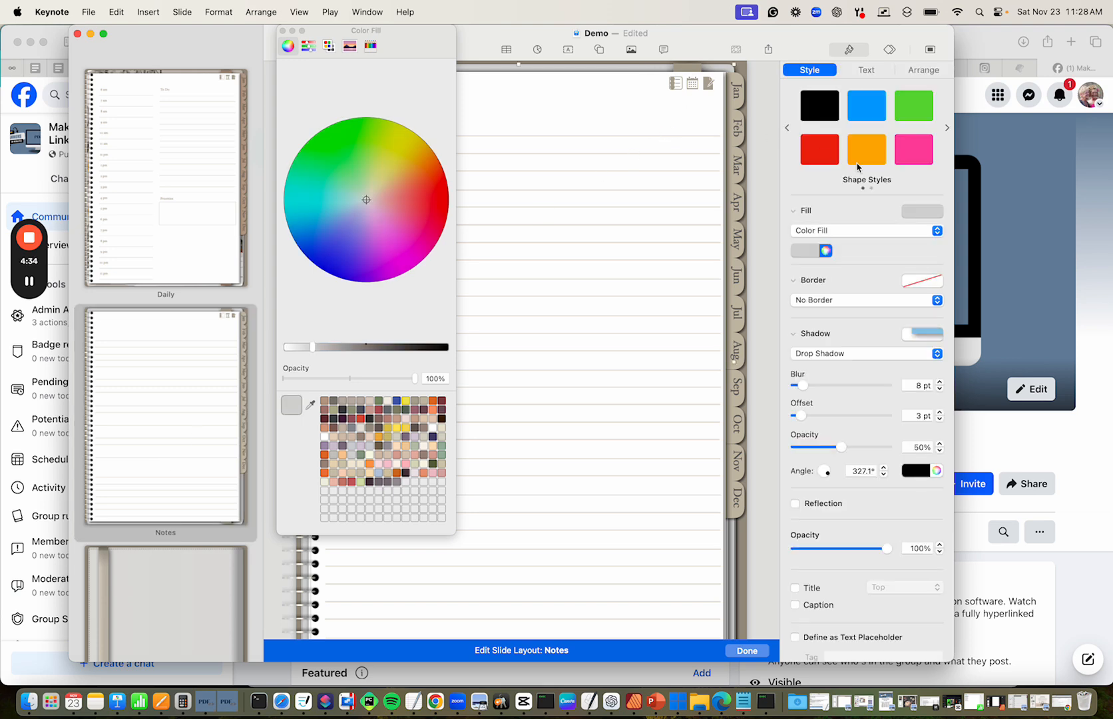
left_click(864, 231)
left_click(860, 271)
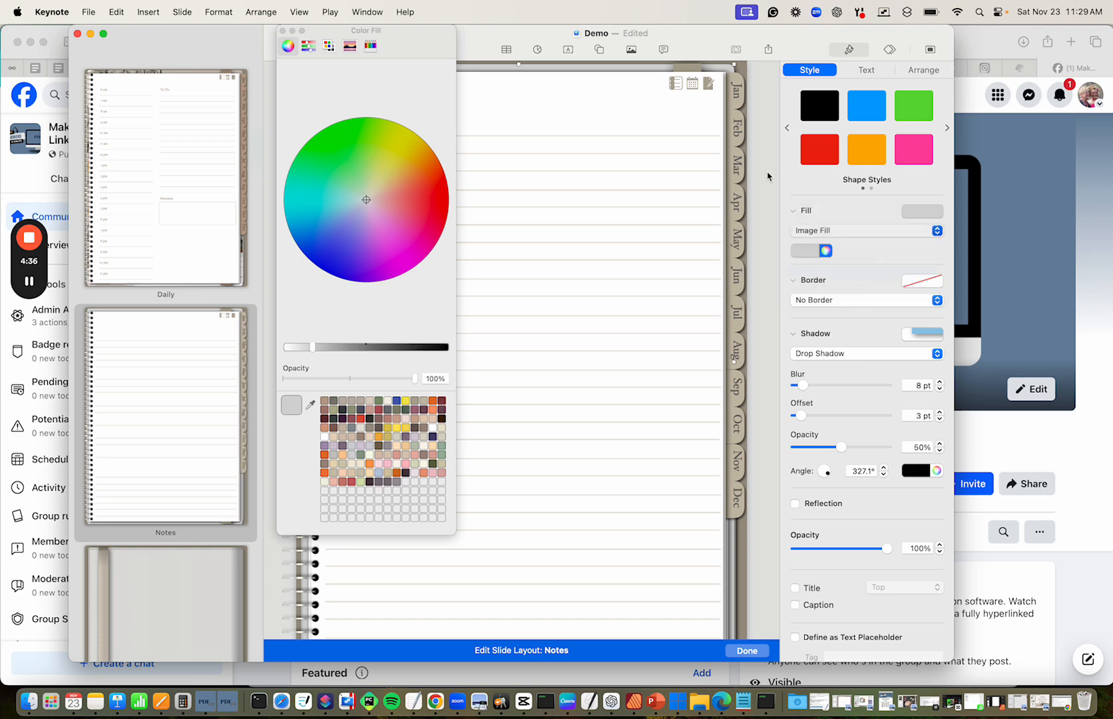
Recolor the Notes layout's vertical band with the saved tan brown, then ungroup its month tabs and give them the same color
left_click(693, 72)
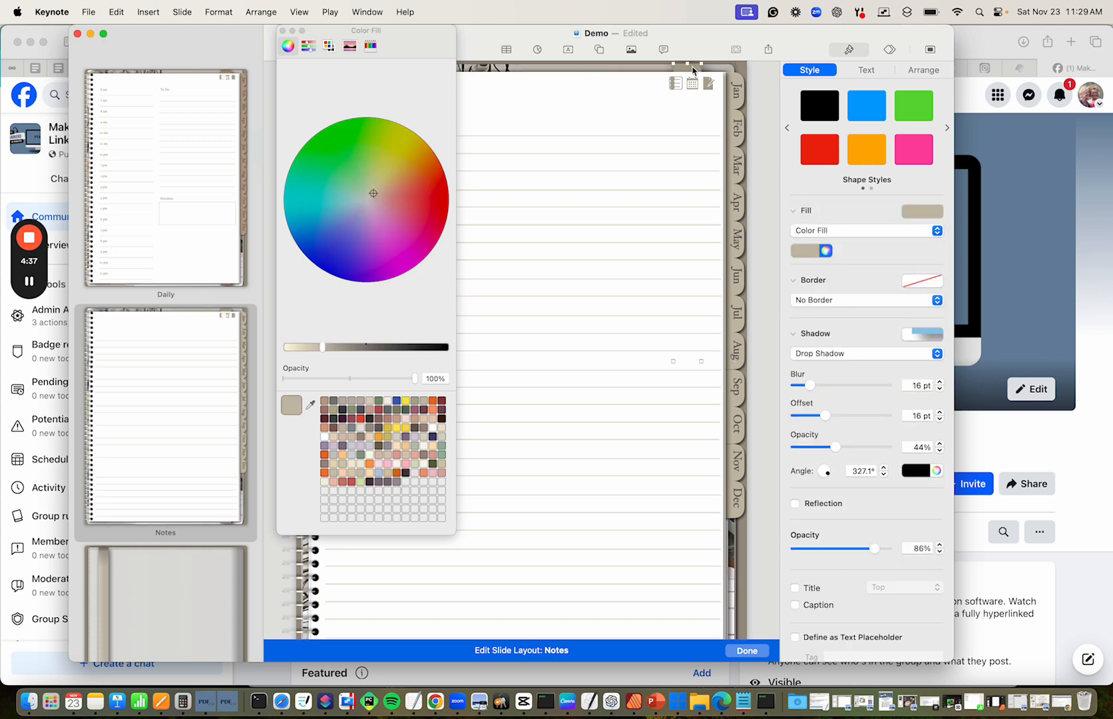
left_click(326, 404)
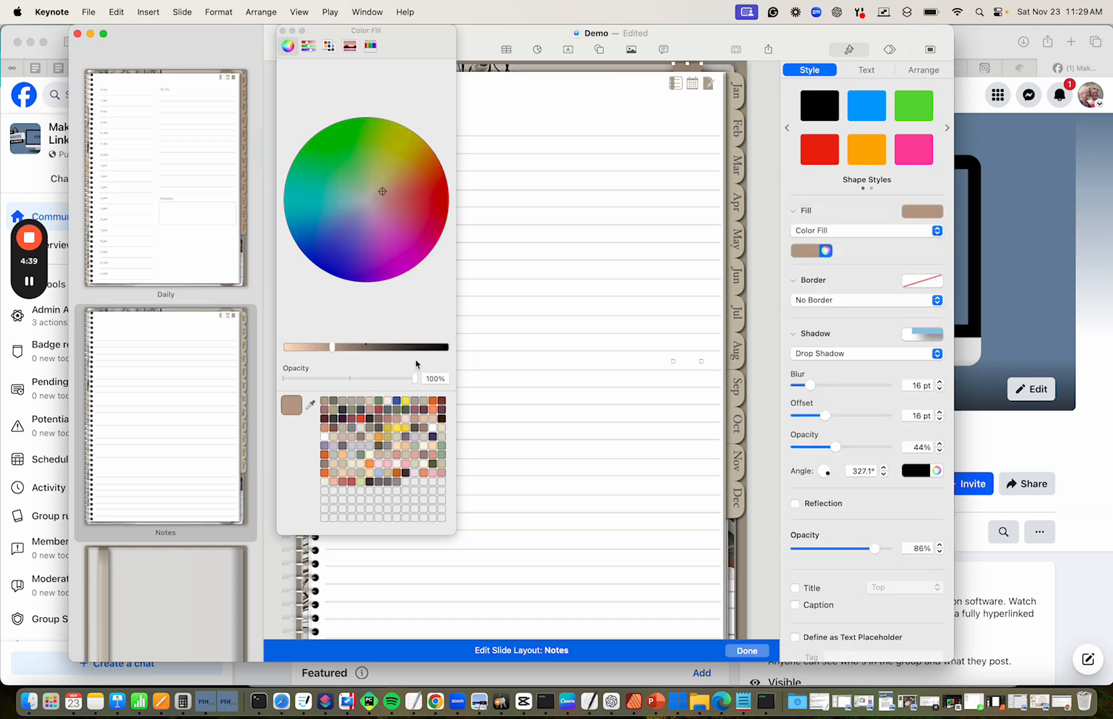
left_click(744, 101)
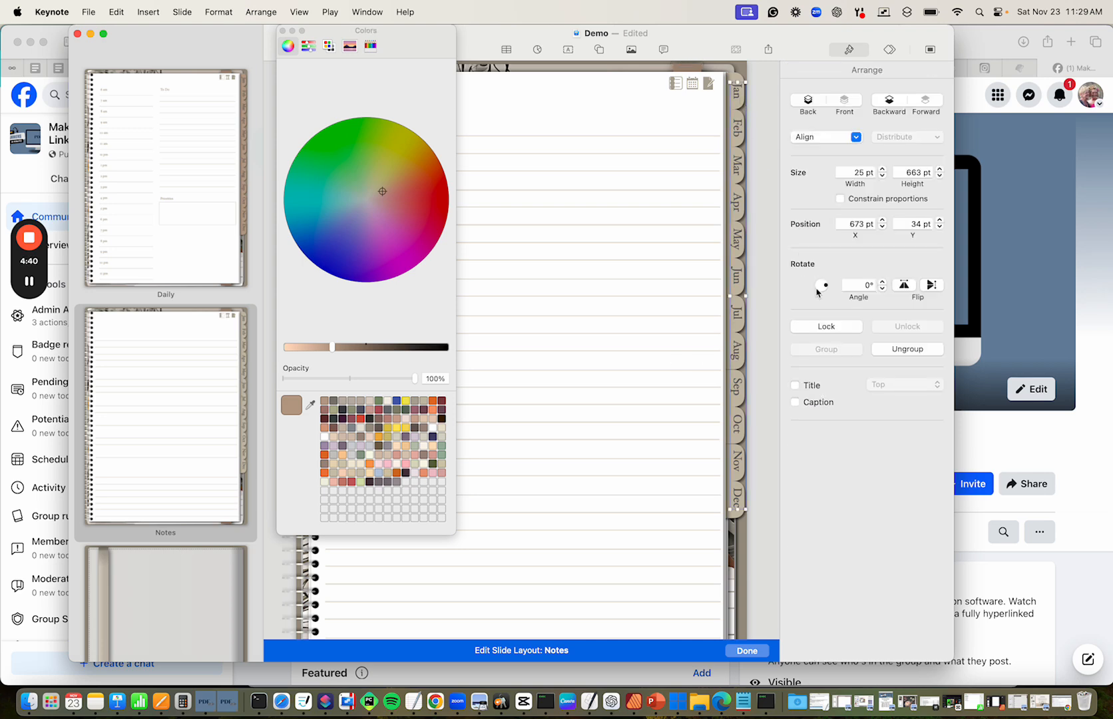
left_click(735, 523)
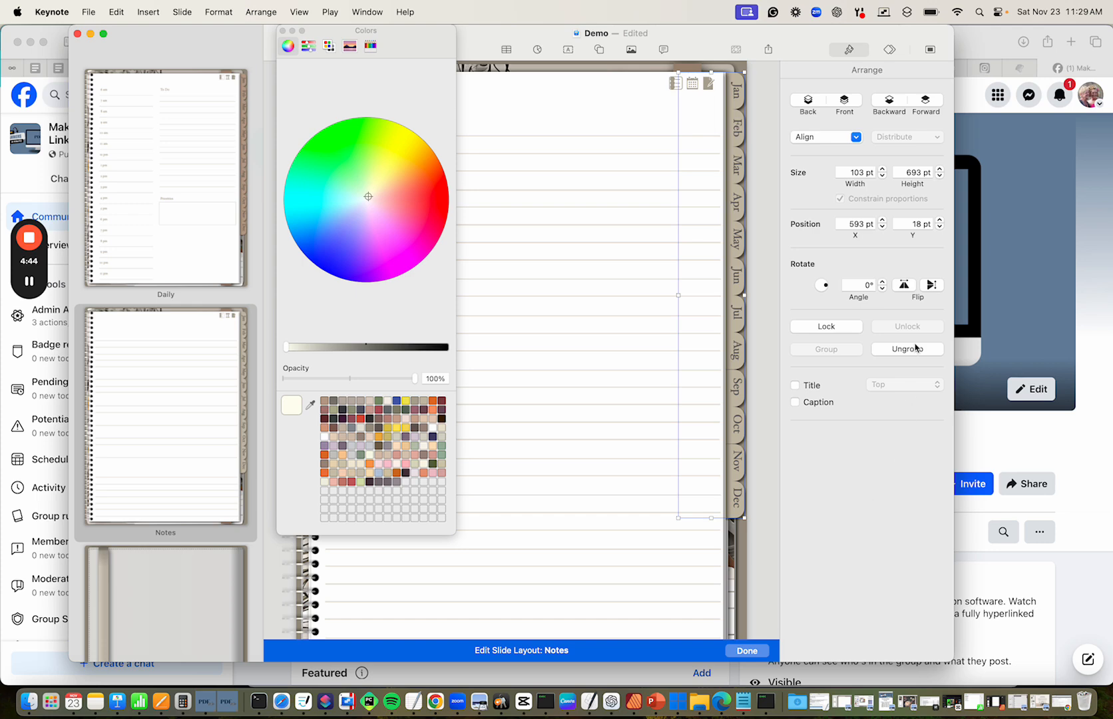
left_click(914, 349)
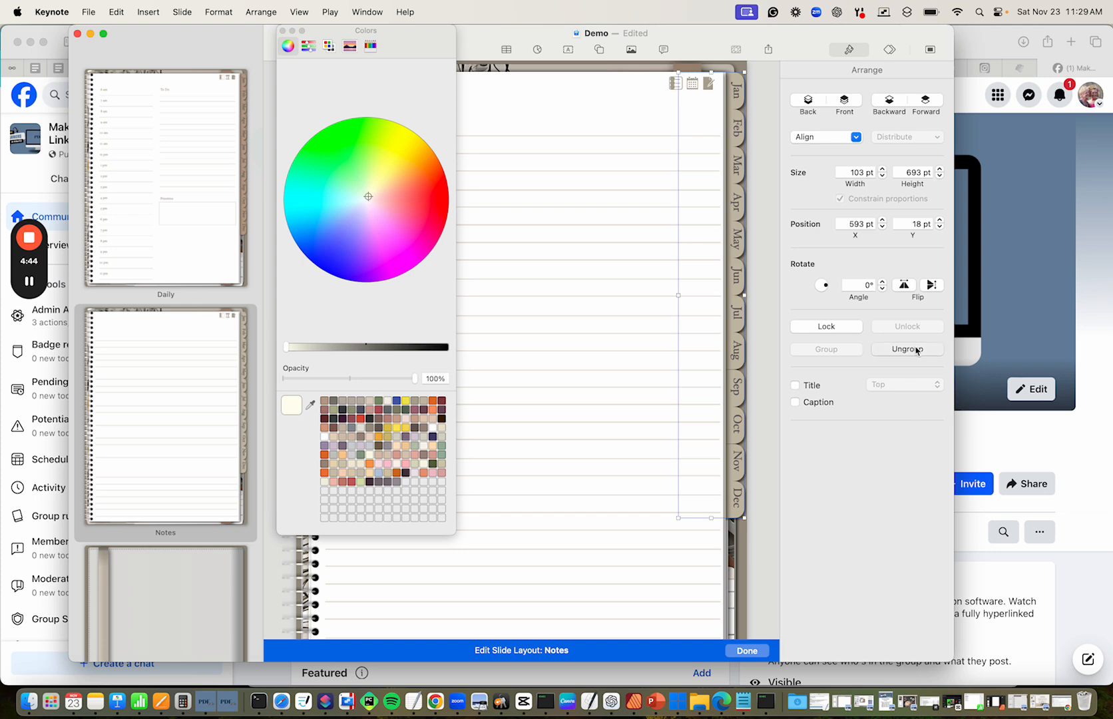
left_click(326, 404)
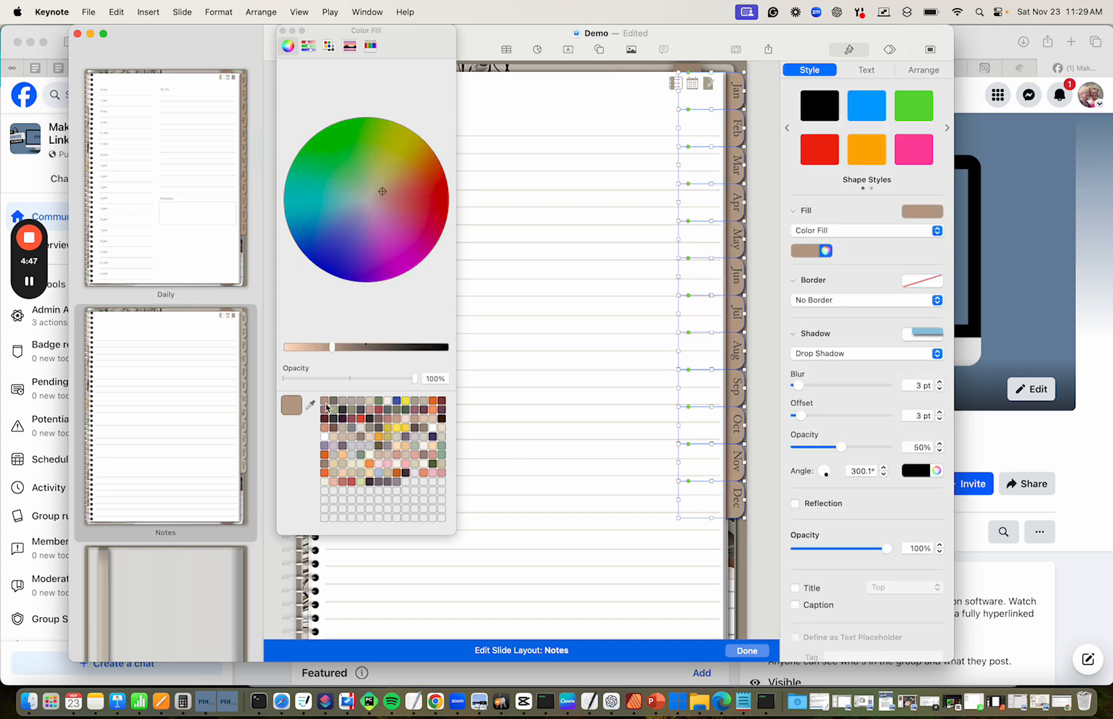
In the Rounded Edge Back copy layout, change the cover shape to an image fill with the yoga woman picture at 72% opacity
left_click(182, 594)
left_click(584, 397)
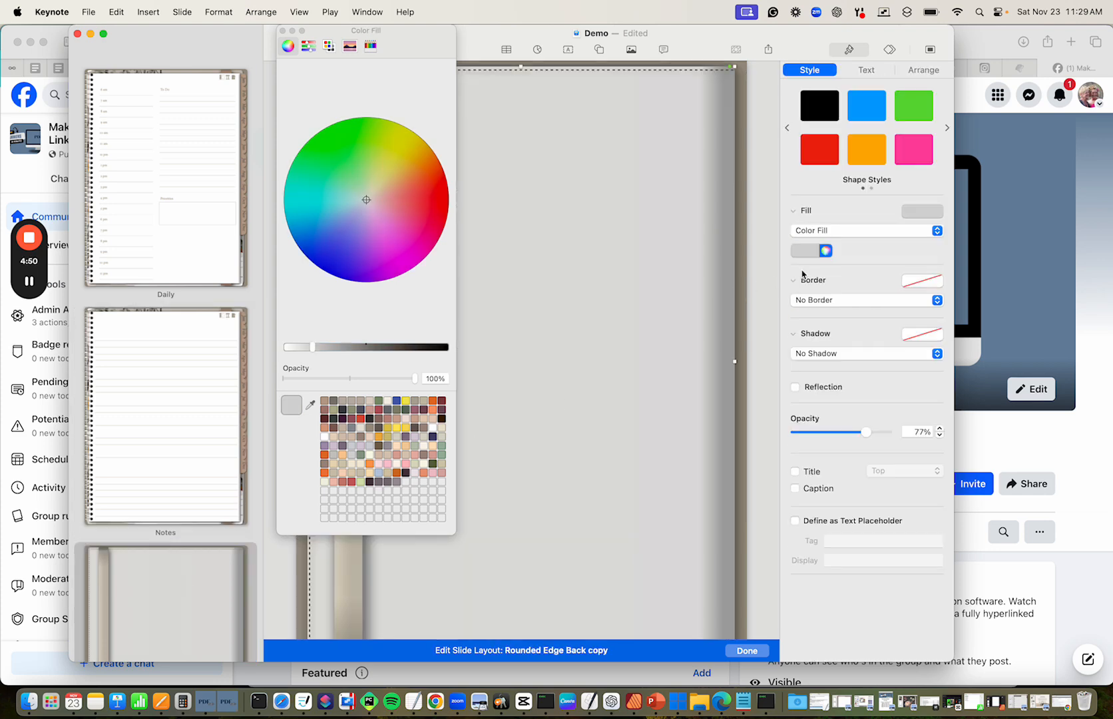
left_click(849, 233)
left_click(842, 270)
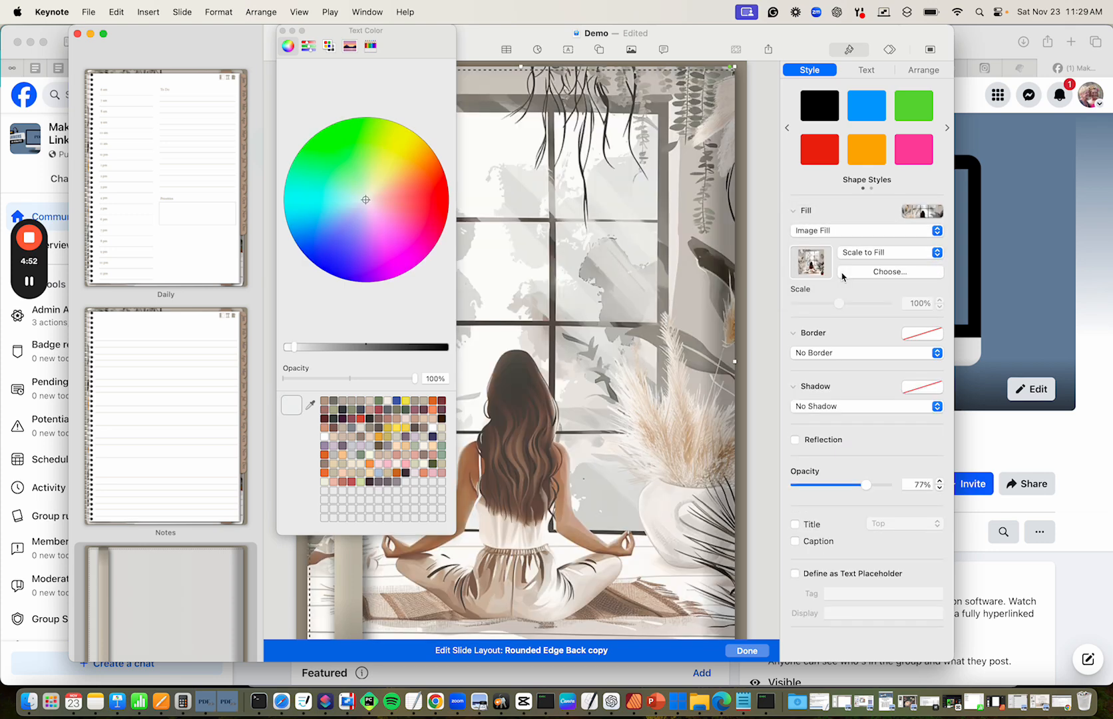
left_click_drag(866, 486, 862, 487)
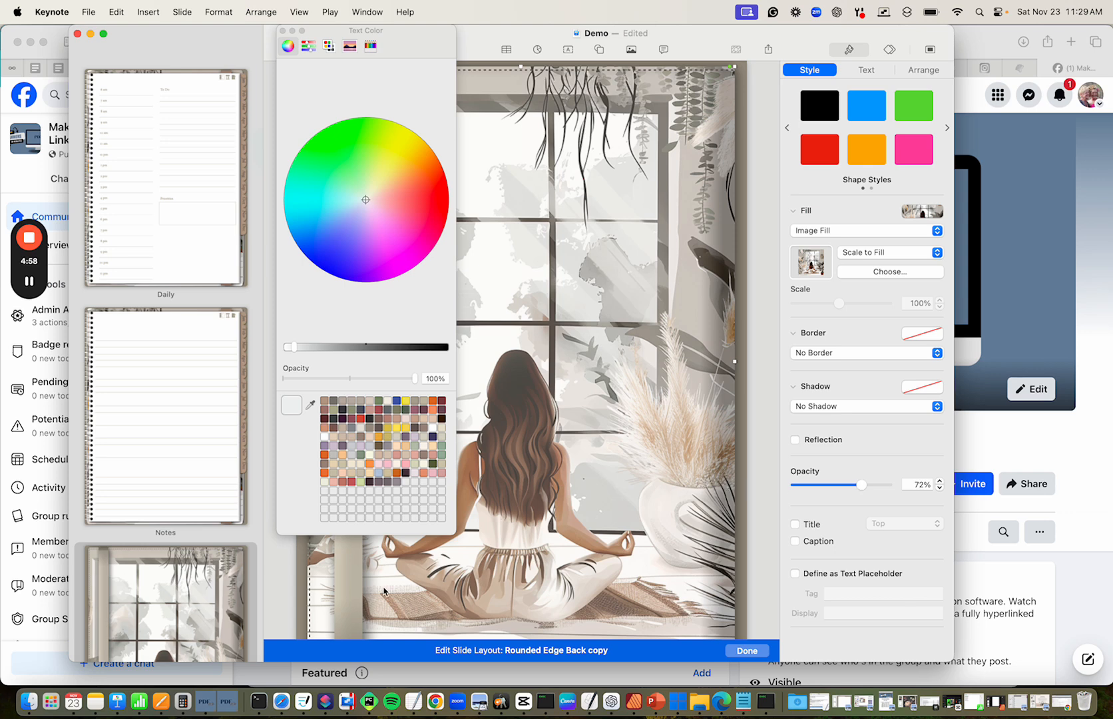
Fill the back cover layout's vertical band with the saved tan brown and finish editing the slide layouts
left_click(353, 588)
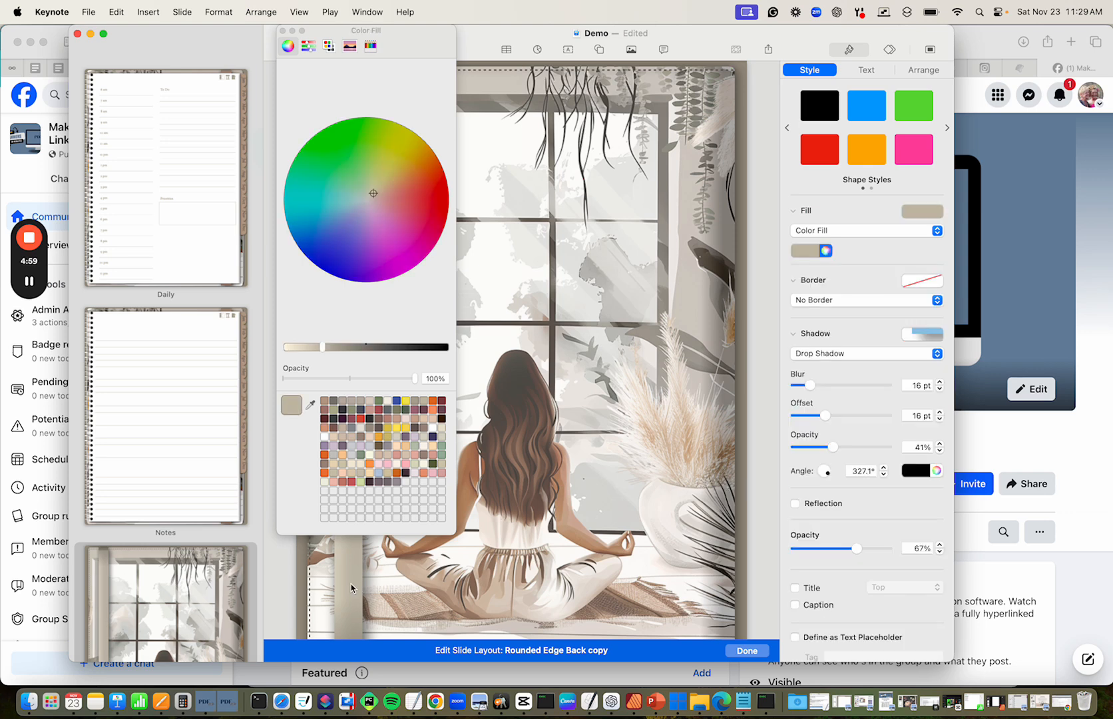
left_click(325, 402)
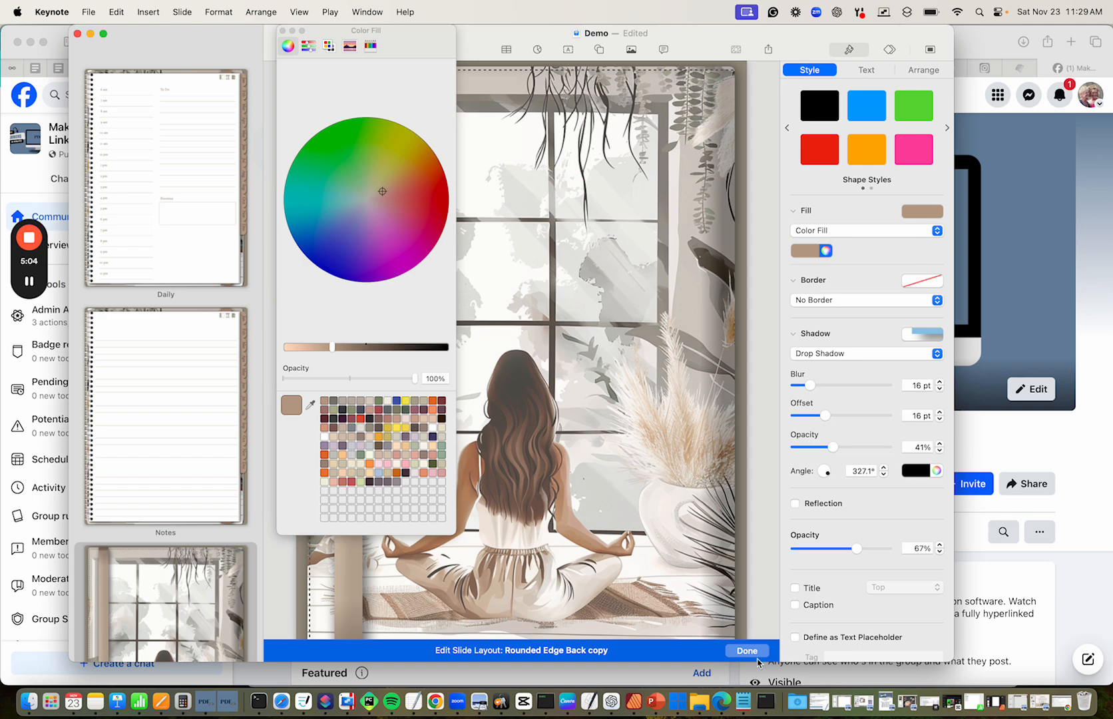
left_click(283, 31)
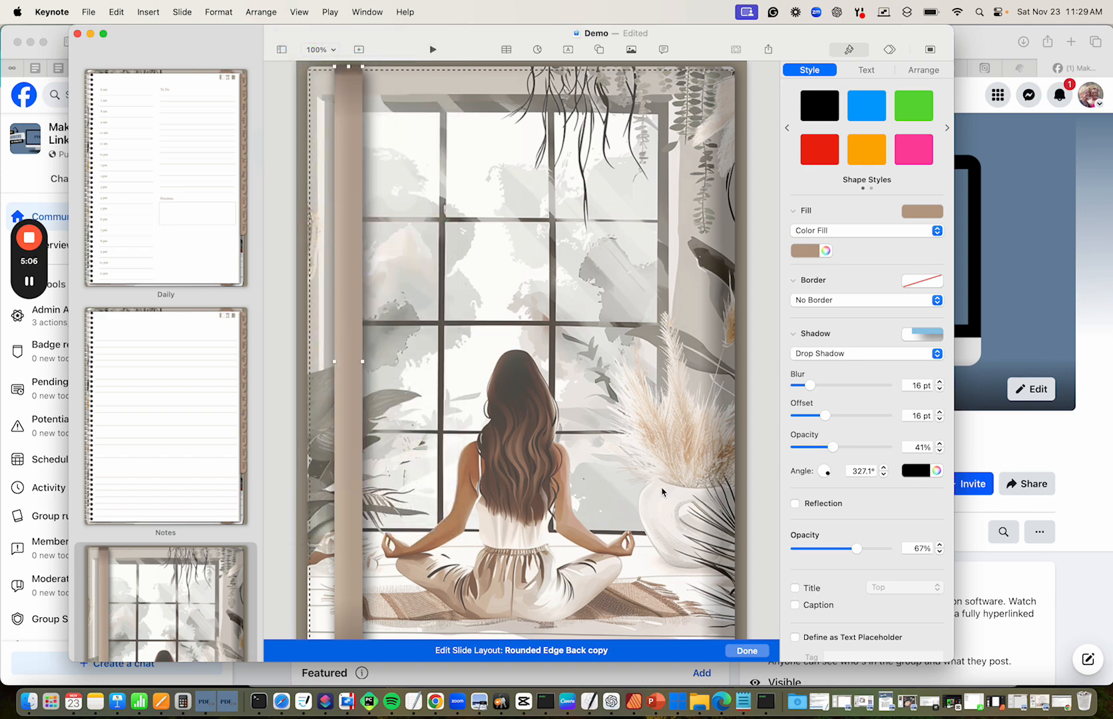
left_click(738, 650)
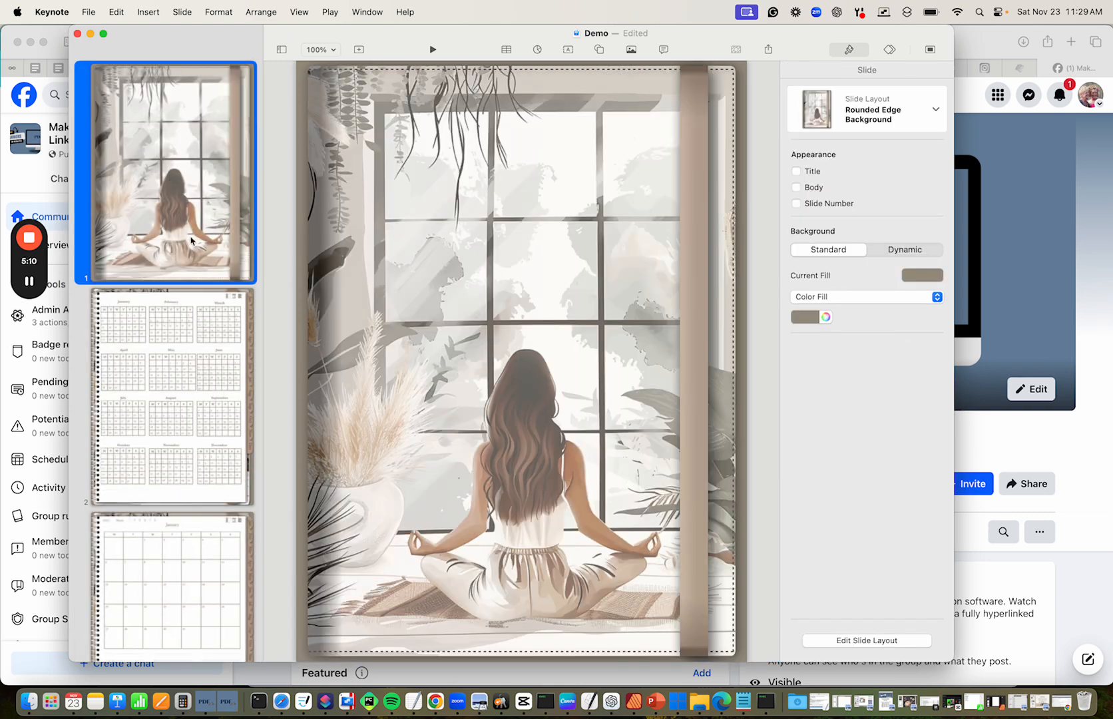
Review the restyled front cover, yearly overview, and January and February monthly slides
scroll(191, 240, "down", 5)
scroll(191, 239, "up", 5)
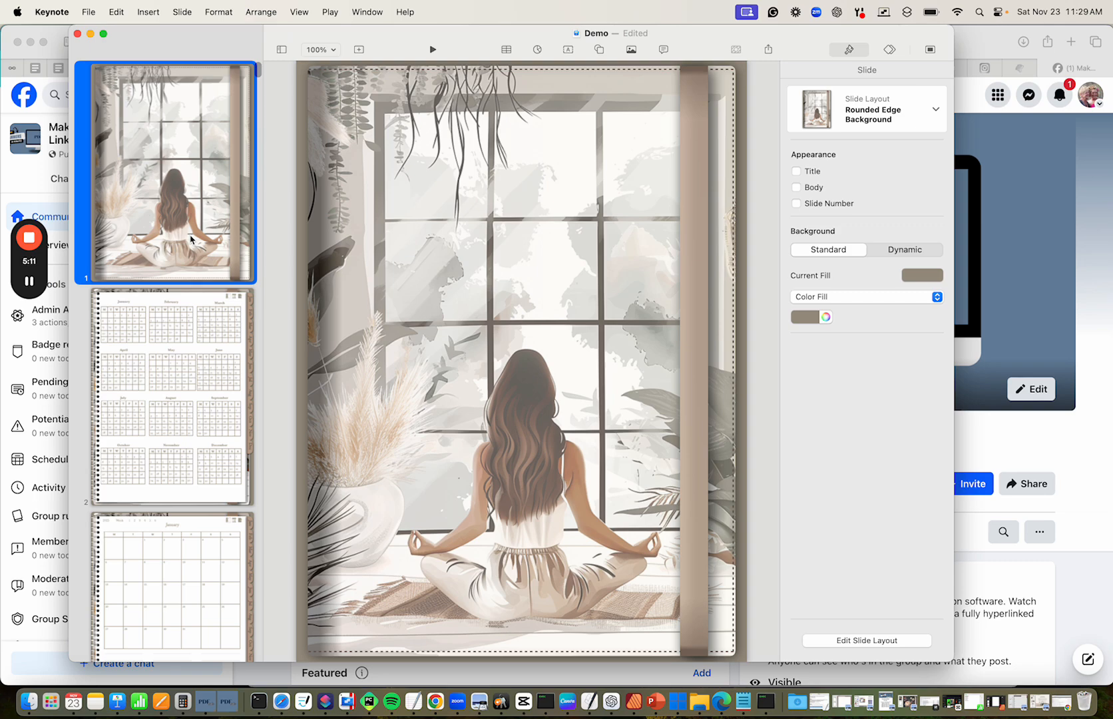
left_click(180, 342)
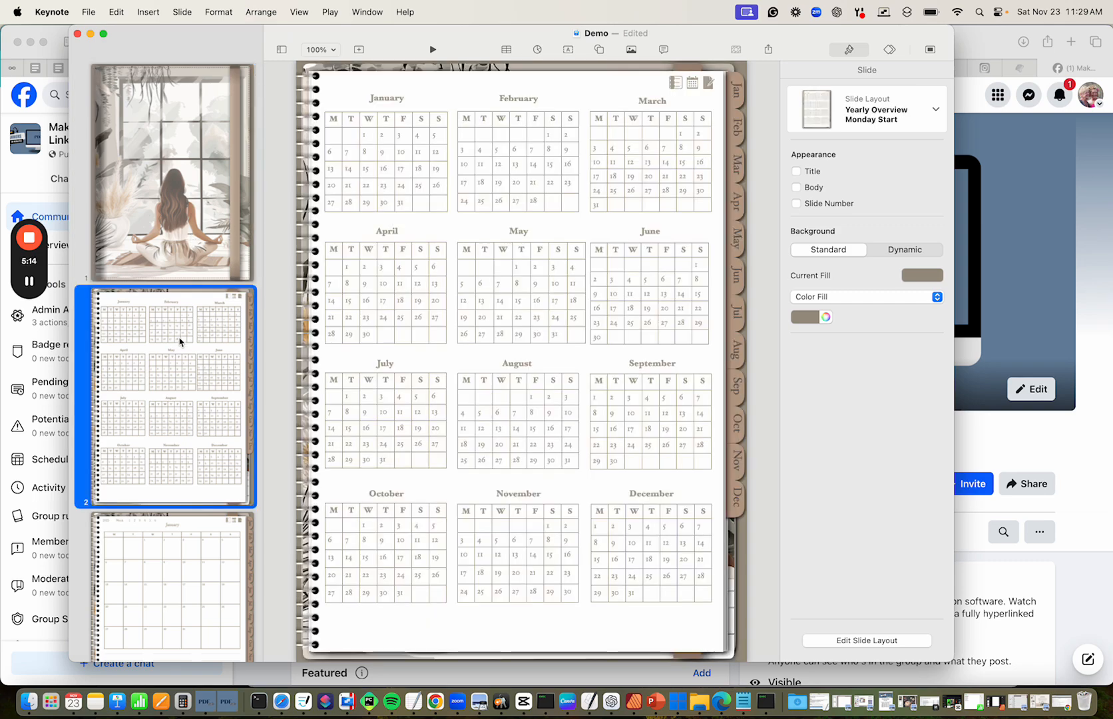
scroll(178, 333, "down", 5)
left_click(181, 296)
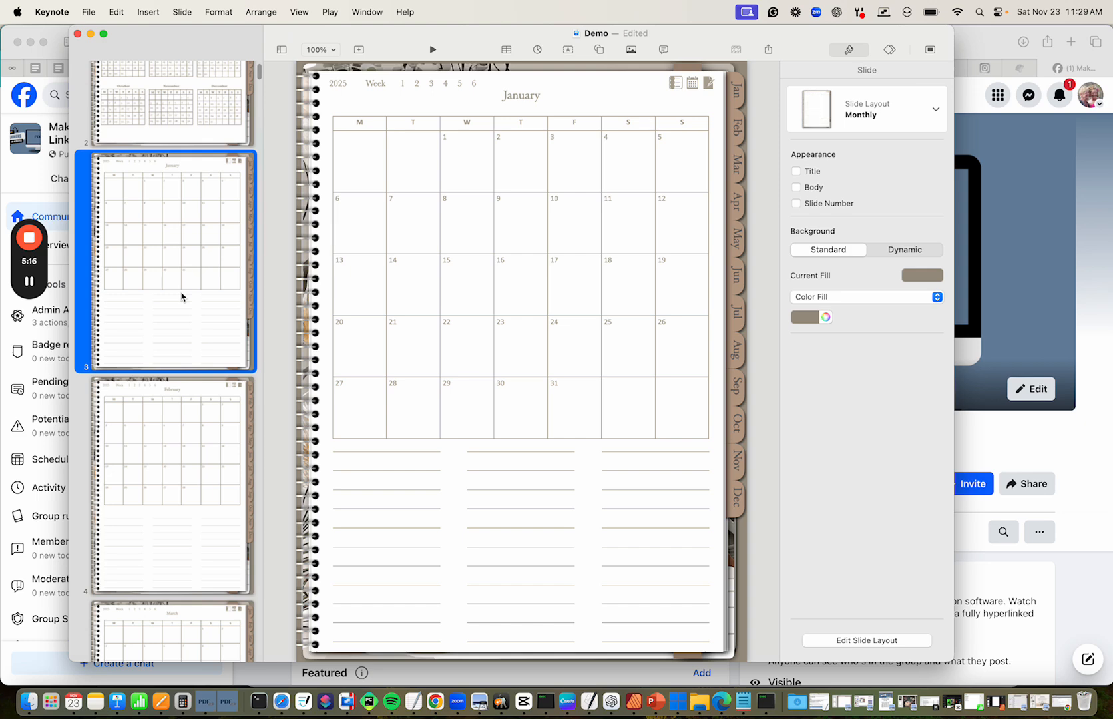
scroll(181, 296, "down", 3)
left_click(181, 296)
scroll(181, 296, "down", 8)
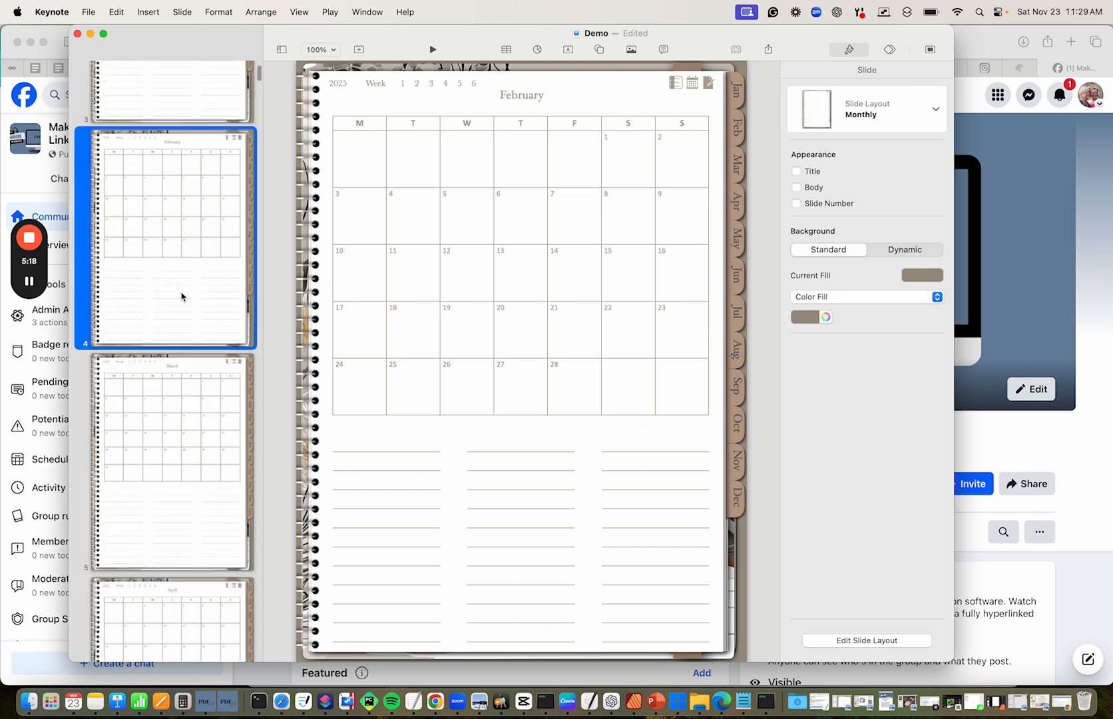
scroll(181, 296, "down", 15)
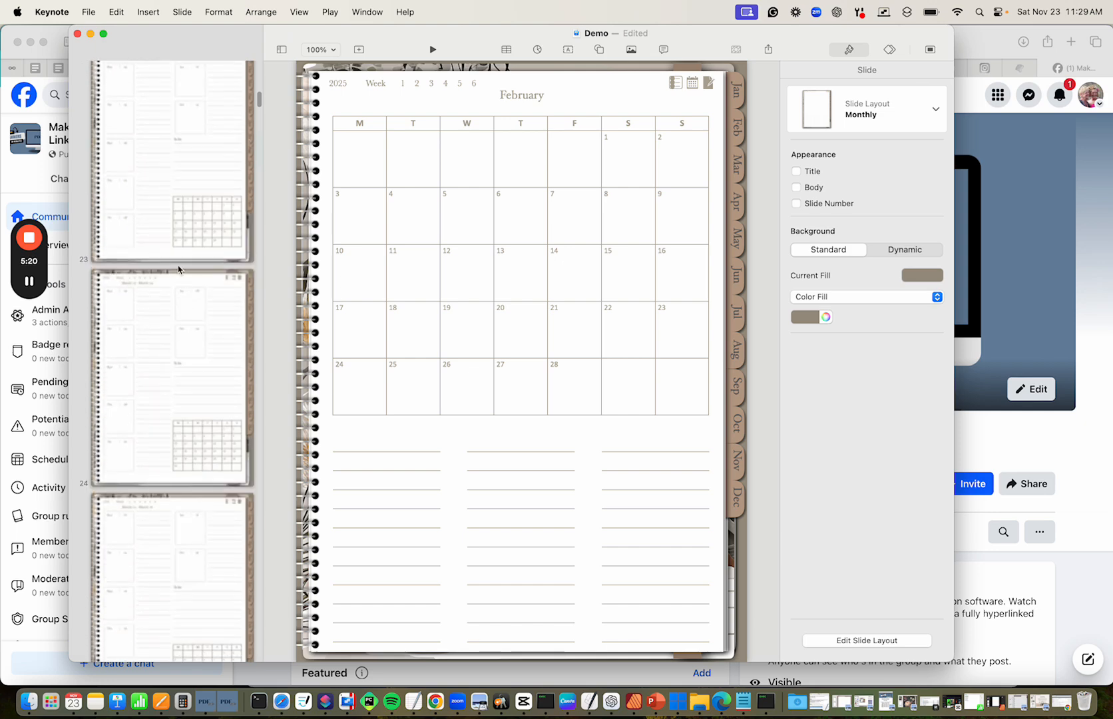
Check the restyled weekly and daily slides throughout the planner, ending with the December 31 page and the back cover
left_click(189, 214)
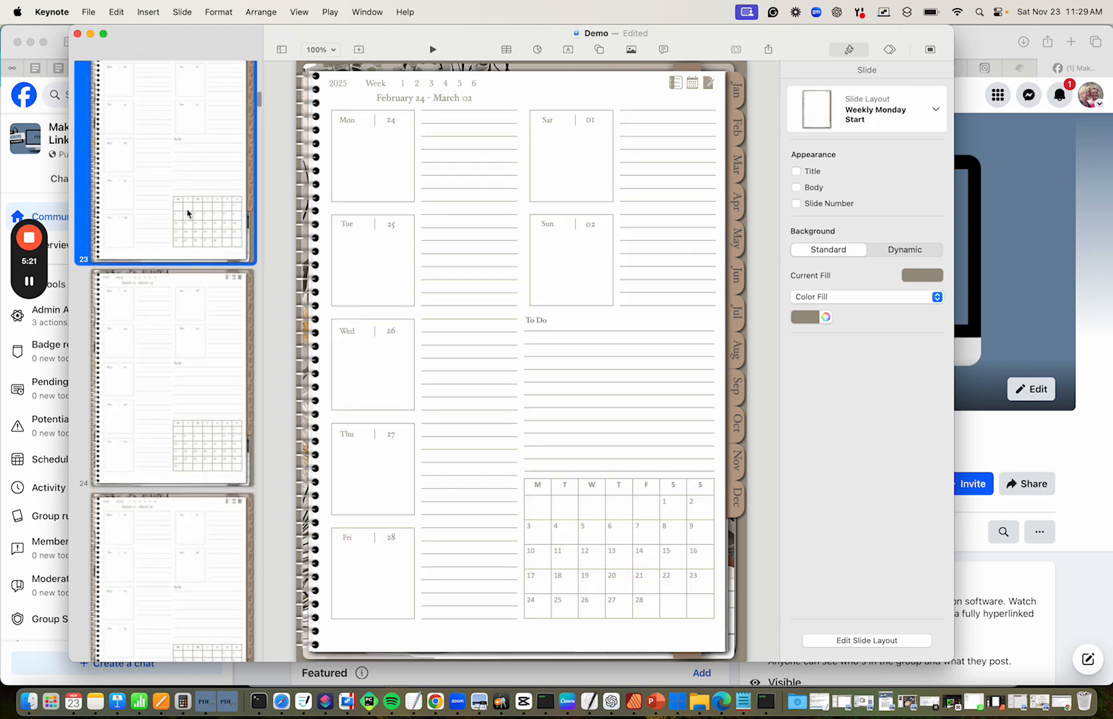
left_click(174, 383)
scroll(168, 519, "down", 15)
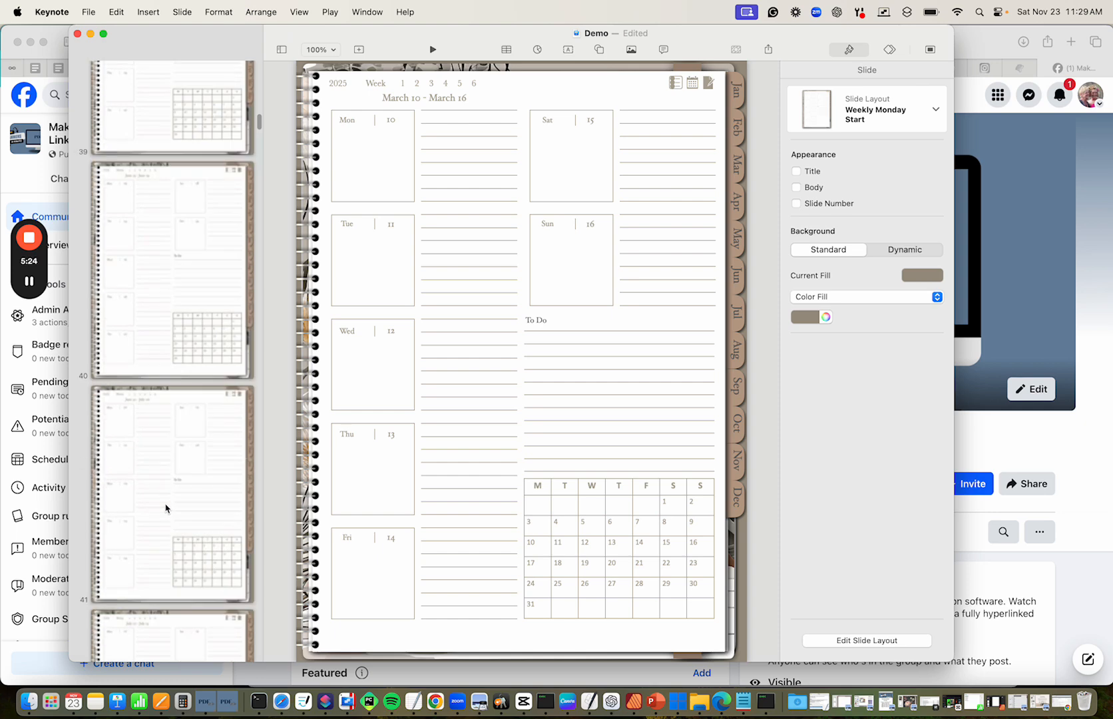
left_click(167, 508)
scroll(166, 508, "down", 5)
scroll(166, 508, "down", 5)
left_click(166, 508)
scroll(167, 505, "down", 10)
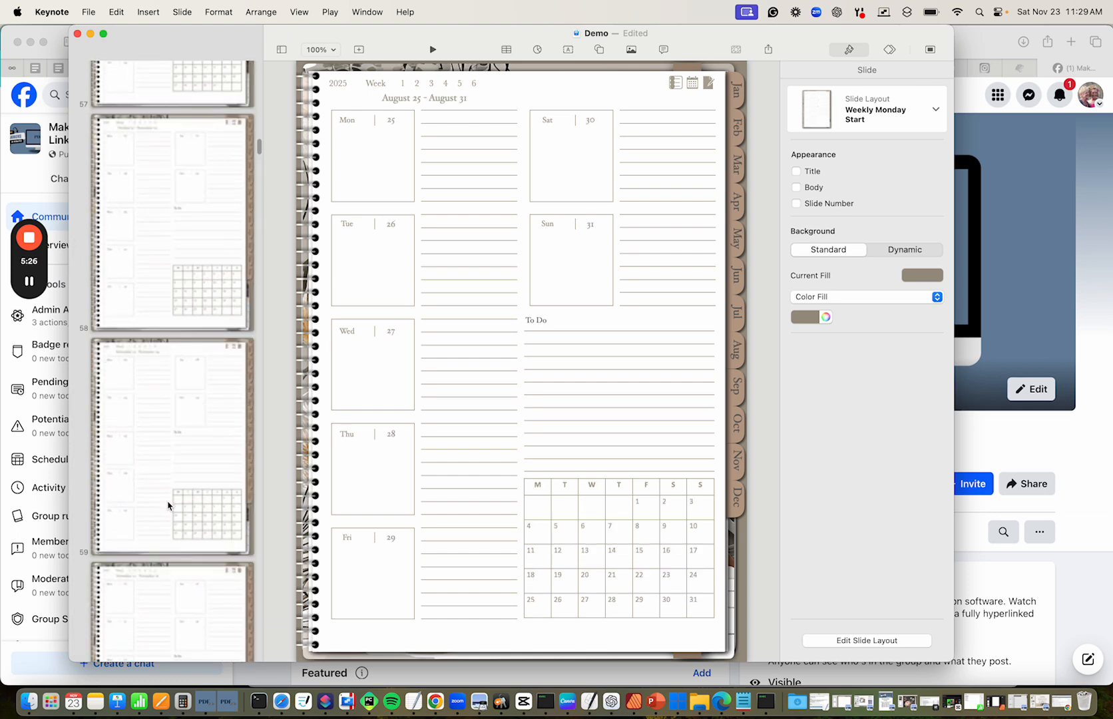
scroll(168, 504, "down", 5)
left_click(177, 557)
scroll(177, 552, "down", 10)
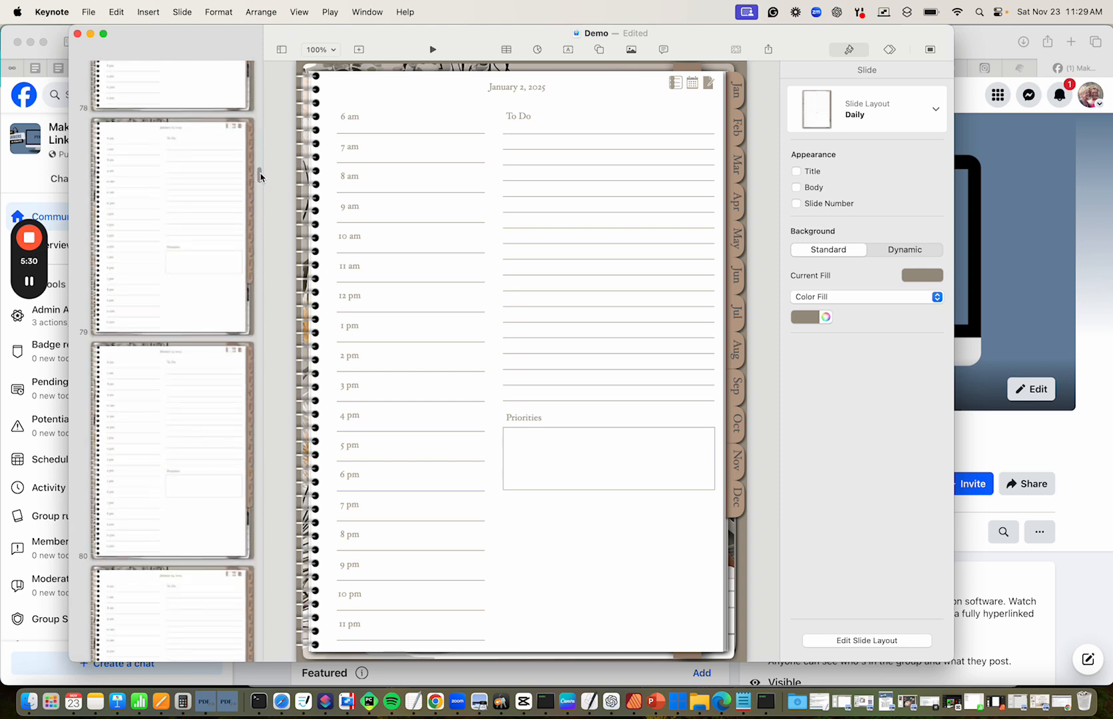
left_click_drag(258, 171, 260, 656)
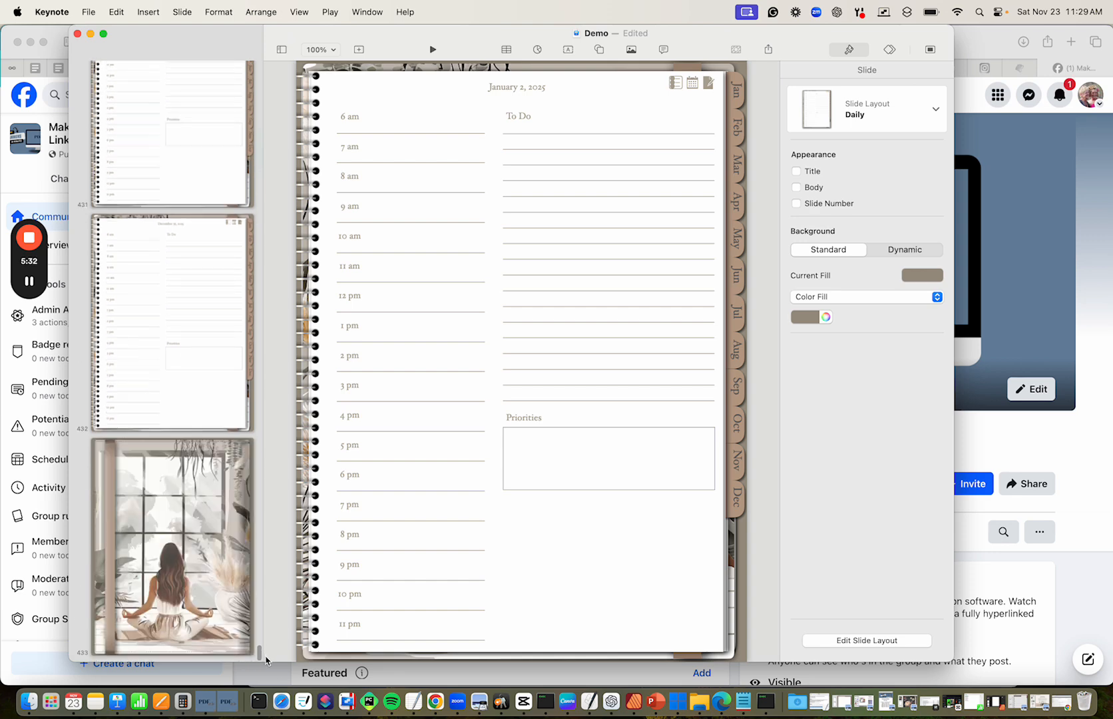
left_click(207, 474)
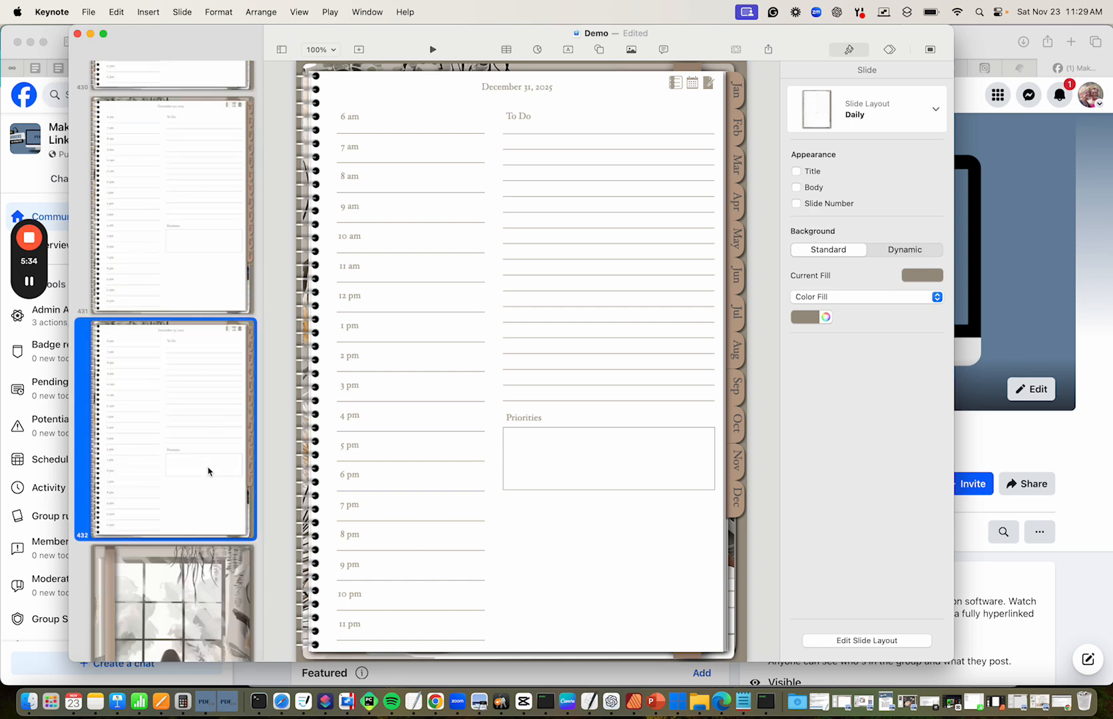
scroll(208, 478, "down", 2)
left_click(169, 490)
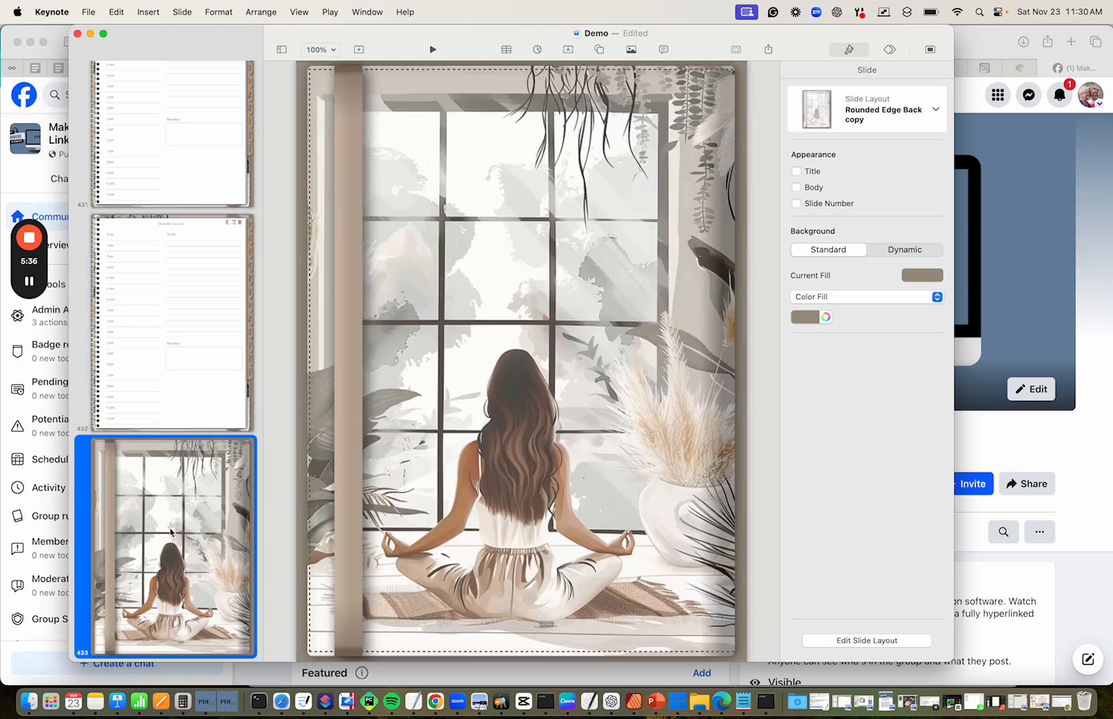
Add a slide with the Notes layout between the December 31, 2025 daily page and the back cover, and check its placement
left_click(172, 380)
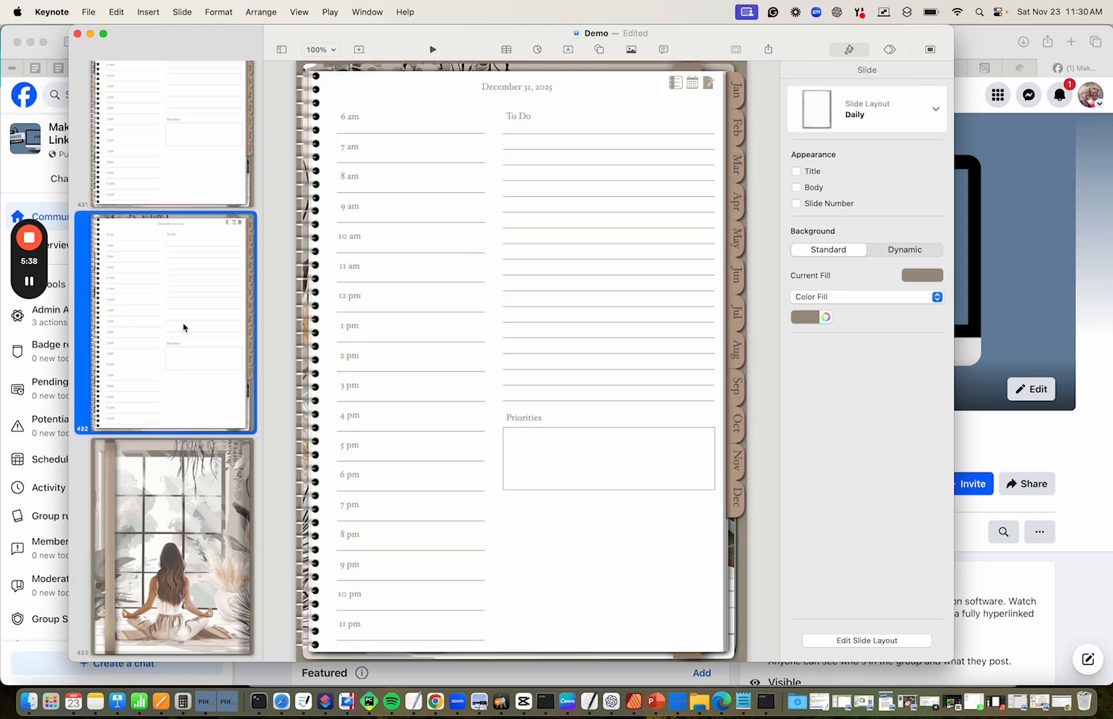
left_click(359, 51)
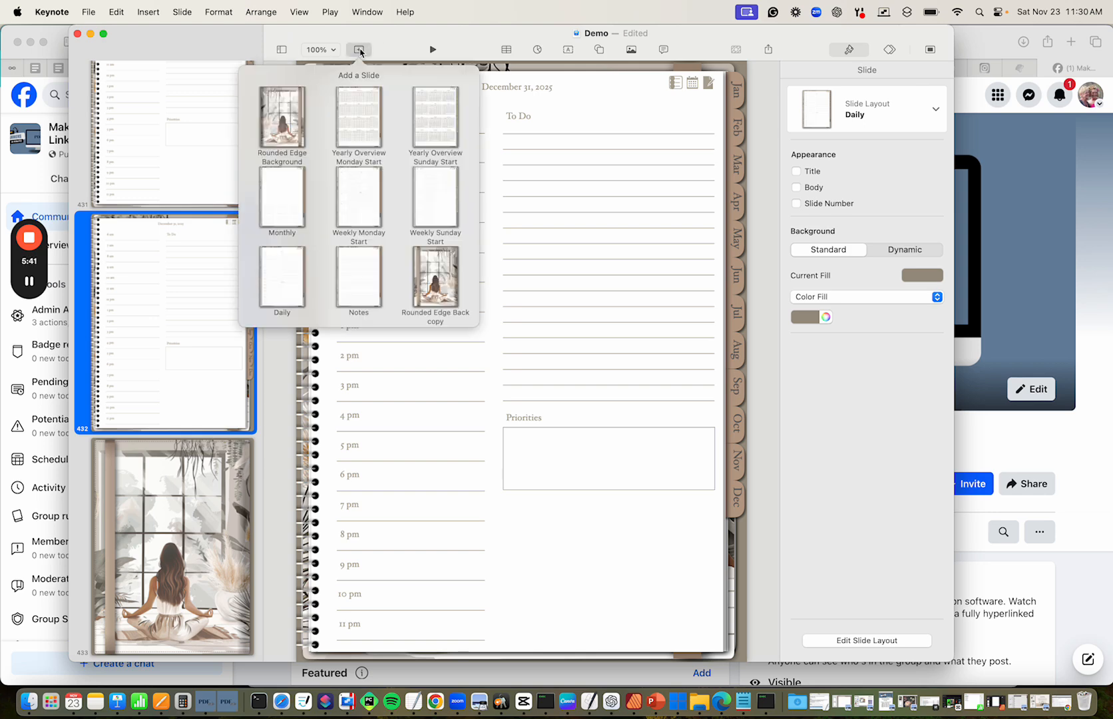
left_click(355, 281)
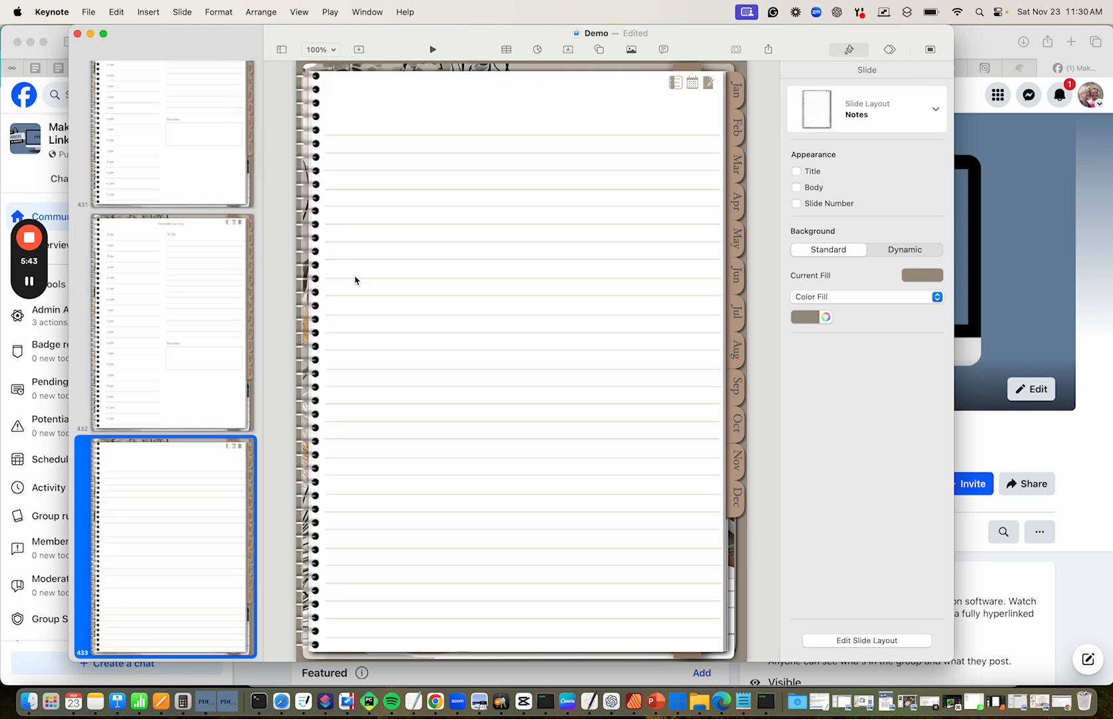
scroll(176, 513, "down", 3)
left_click(177, 506)
left_click(181, 336)
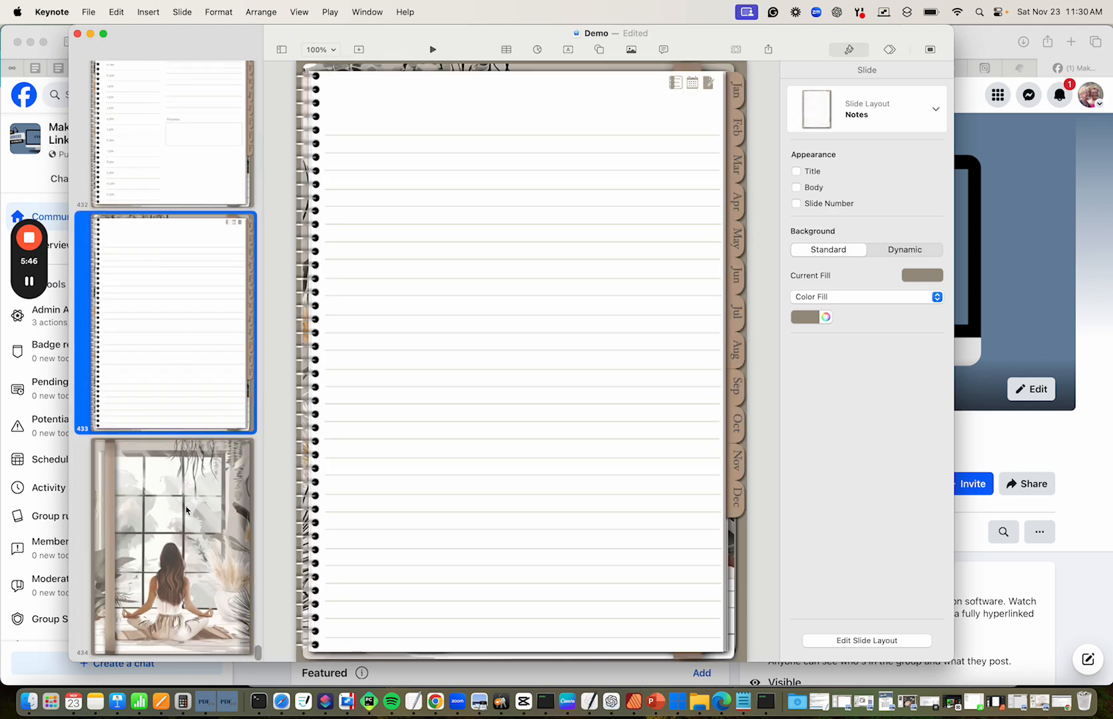
left_click(188, 506)
left_click(193, 341)
left_click(213, 164)
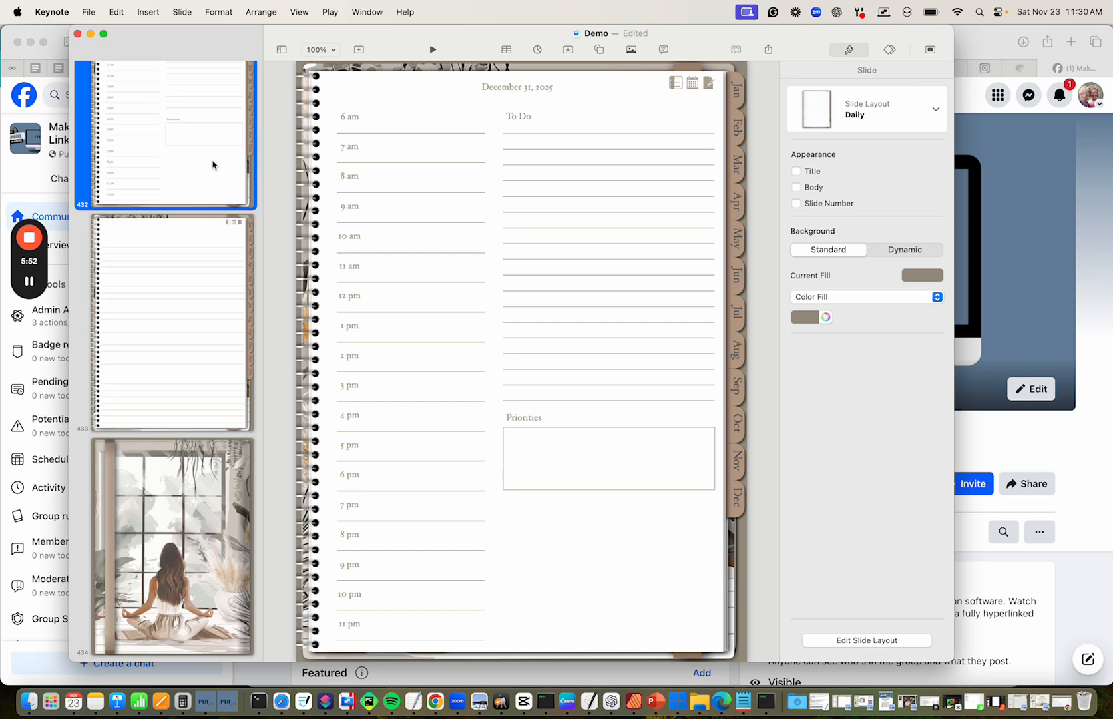
Export the planner as a PDF named Demo to the Desktop
left_click(89, 13)
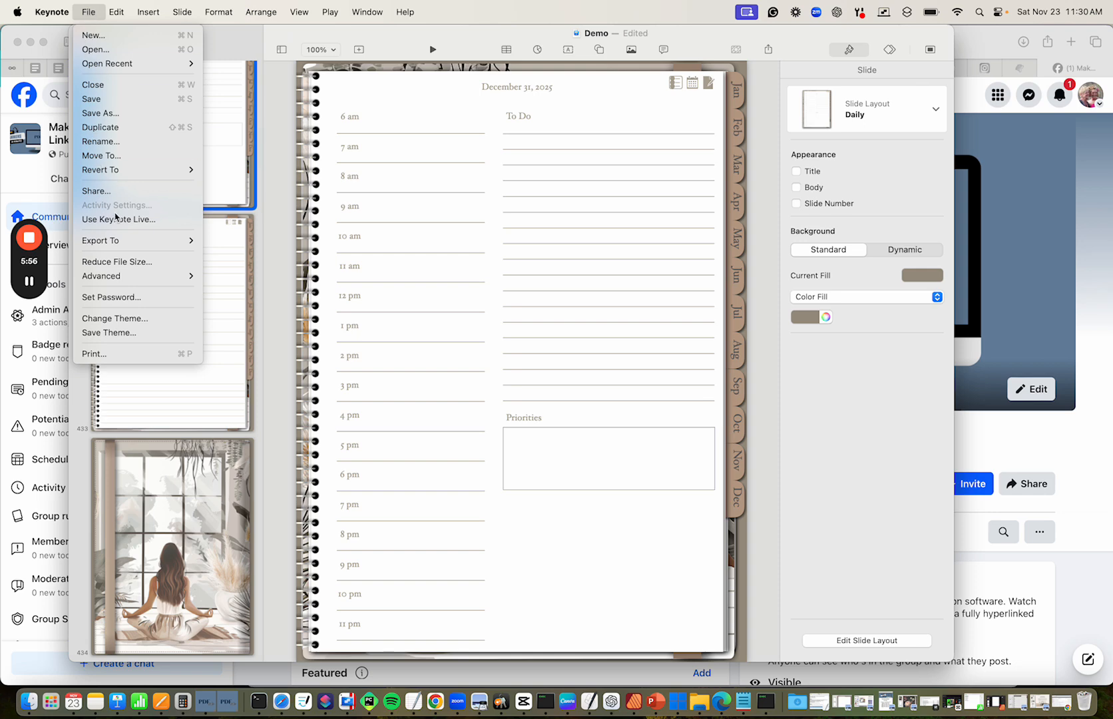
mouse_move(120, 240)
left_click(249, 242)
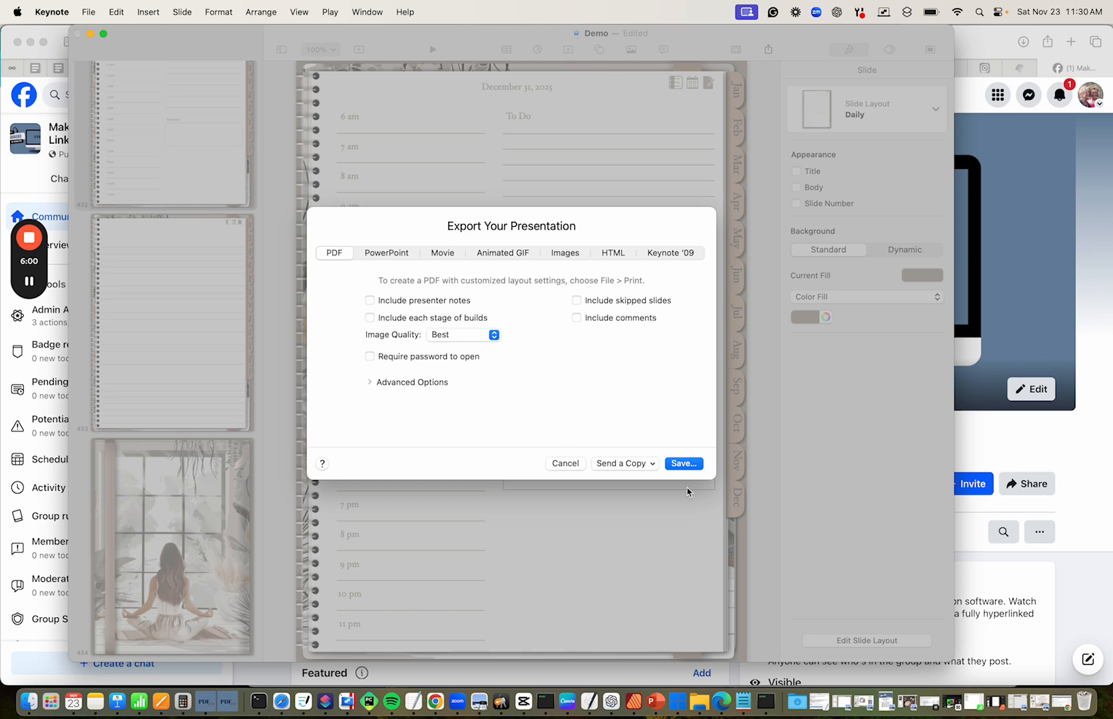
left_click(686, 464)
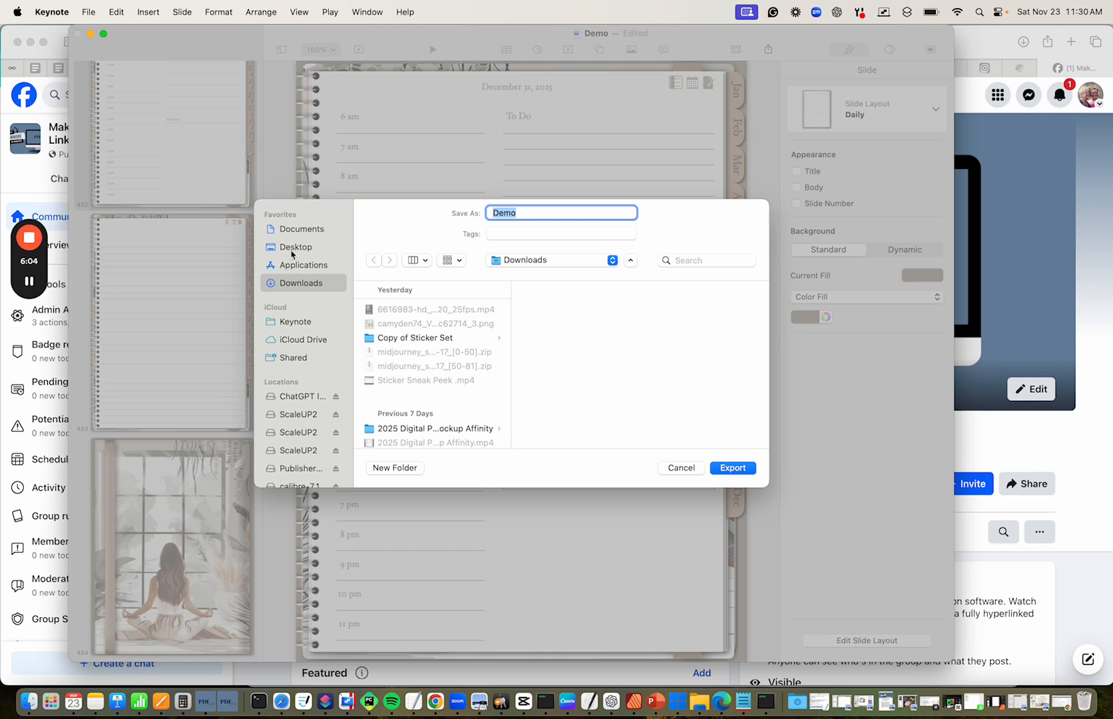
left_click(293, 247)
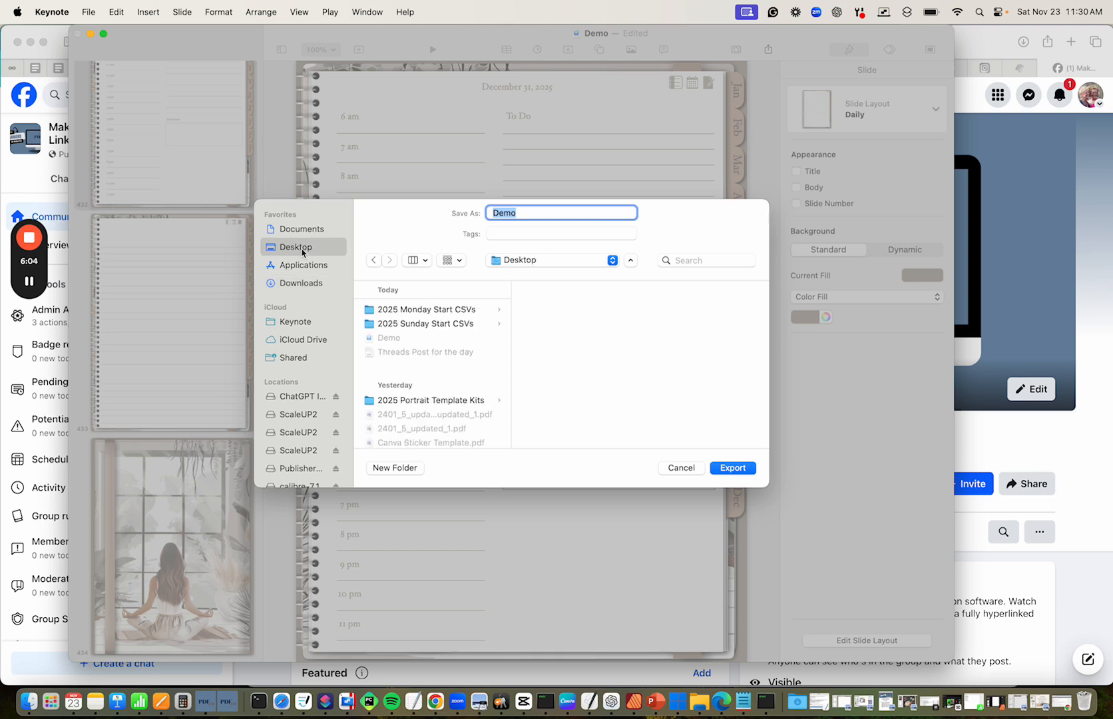
left_click(735, 468)
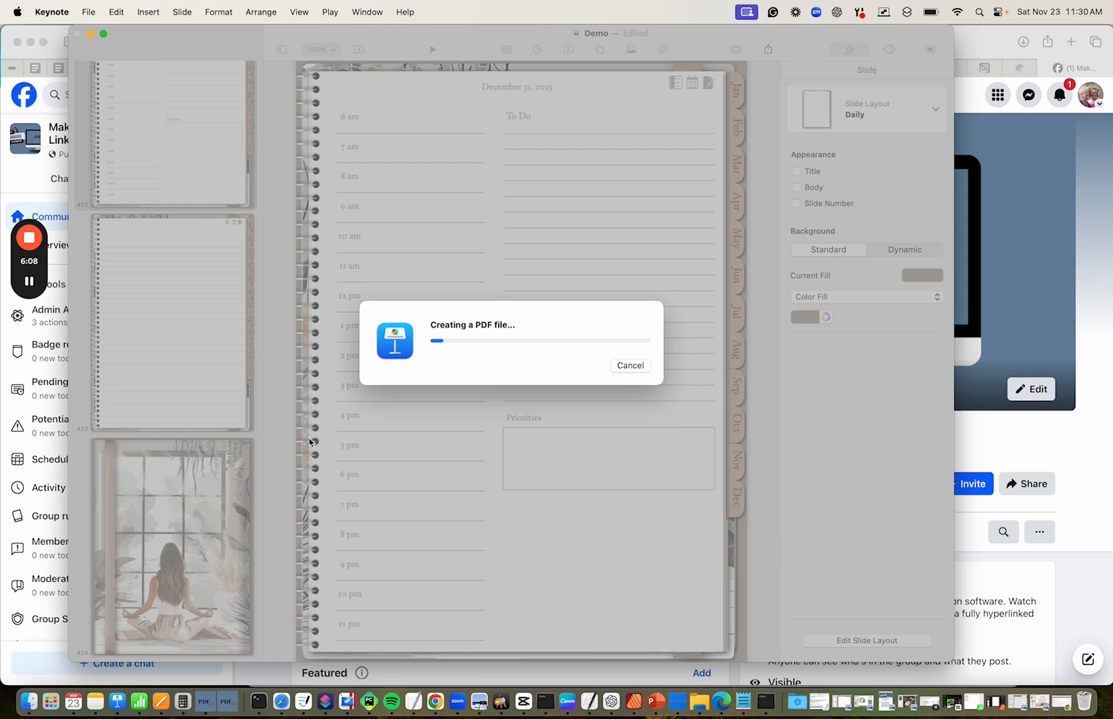